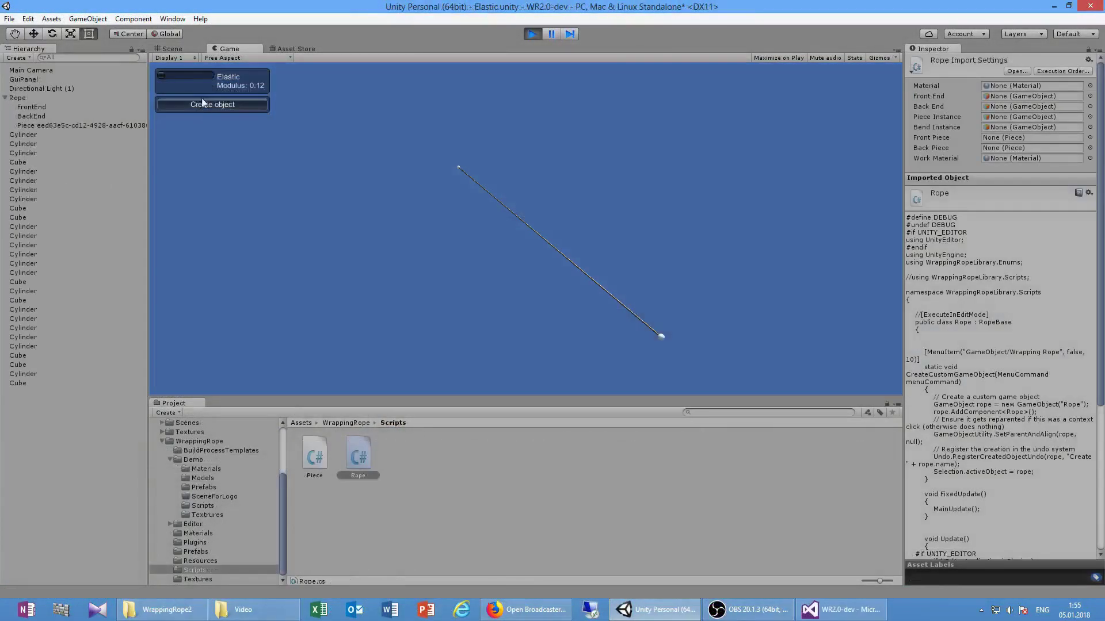
# Step: Run the Elastic demo to spawn an object and the Anchoring demo to lengthen the rope
pyautogui.click(200, 102)
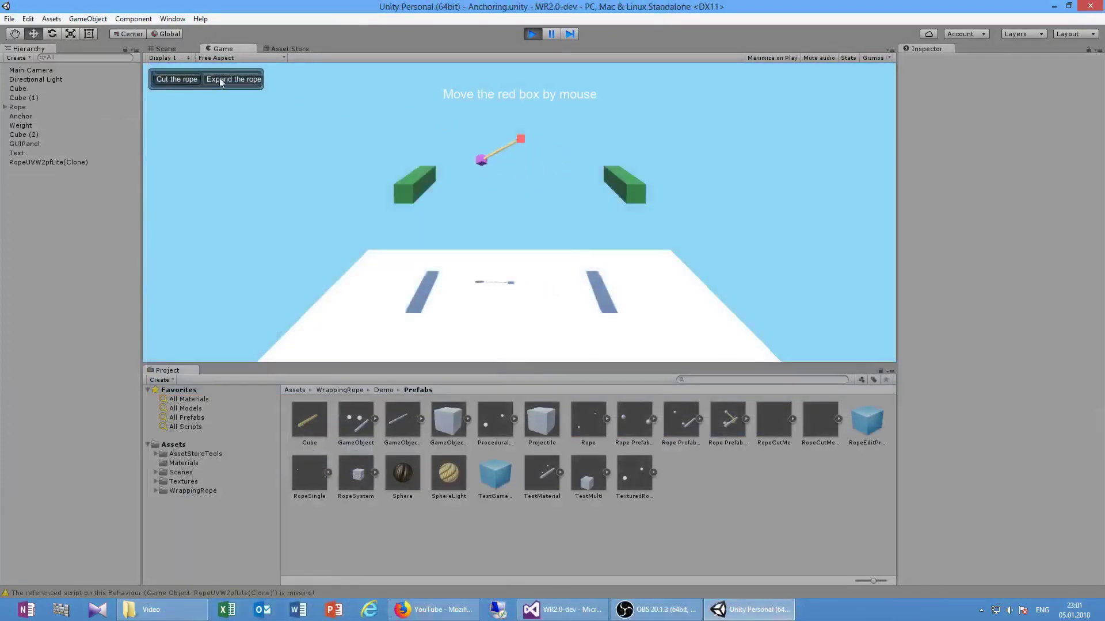
pyautogui.click(225, 79)
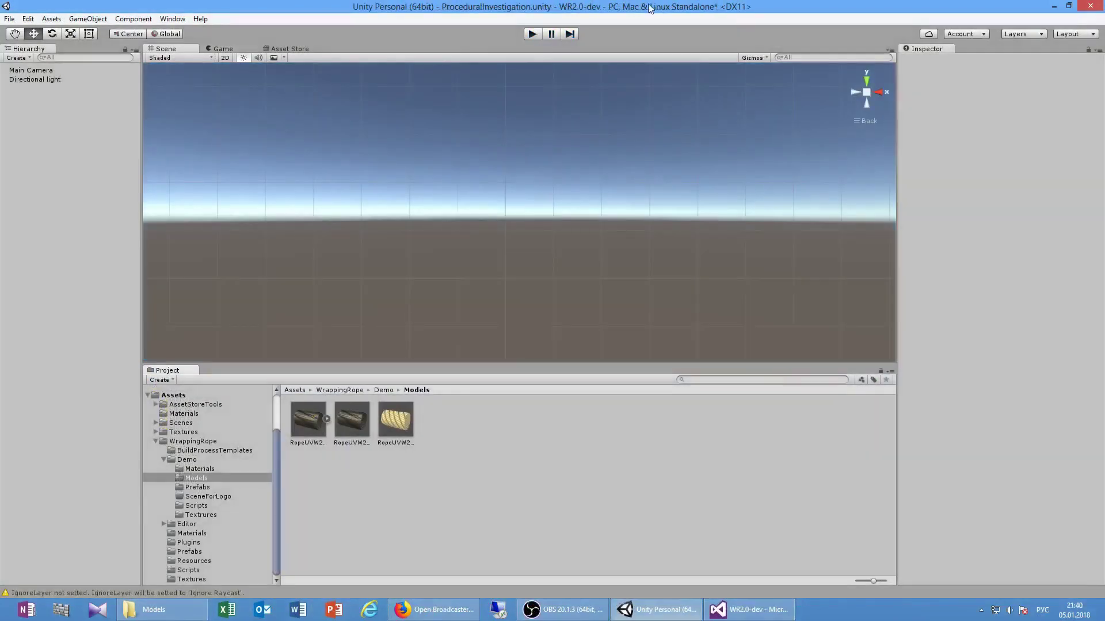
# Step: Add a sphere, shrink it to a small ball, and place it at position 1, 0, 0
pyautogui.click(80, 21)
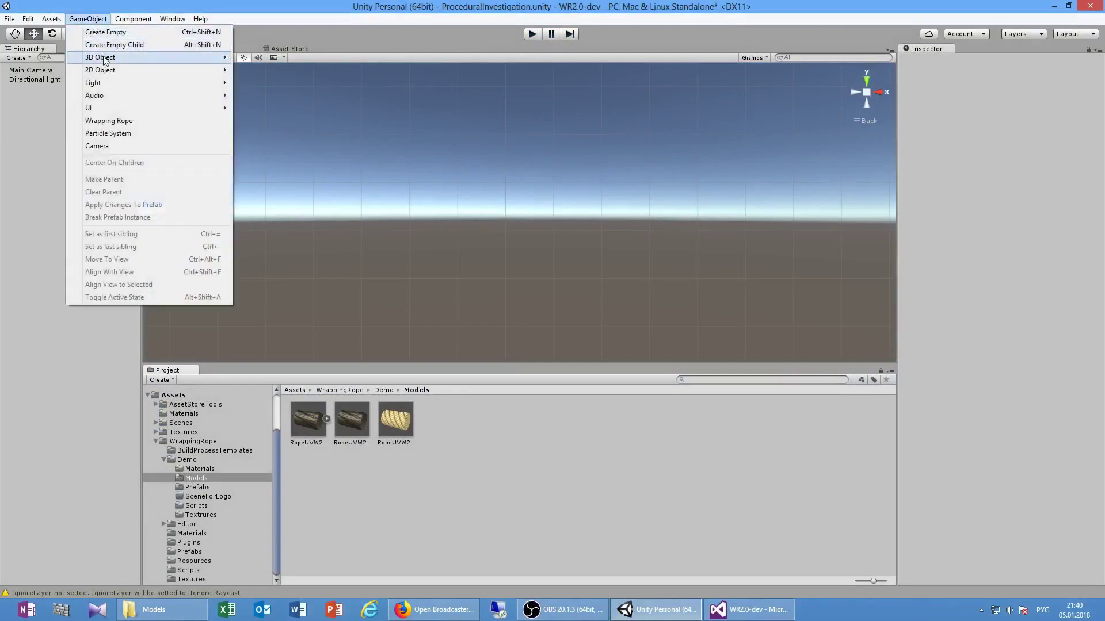
pyautogui.moveTo(184, 57)
pyautogui.click(262, 73)
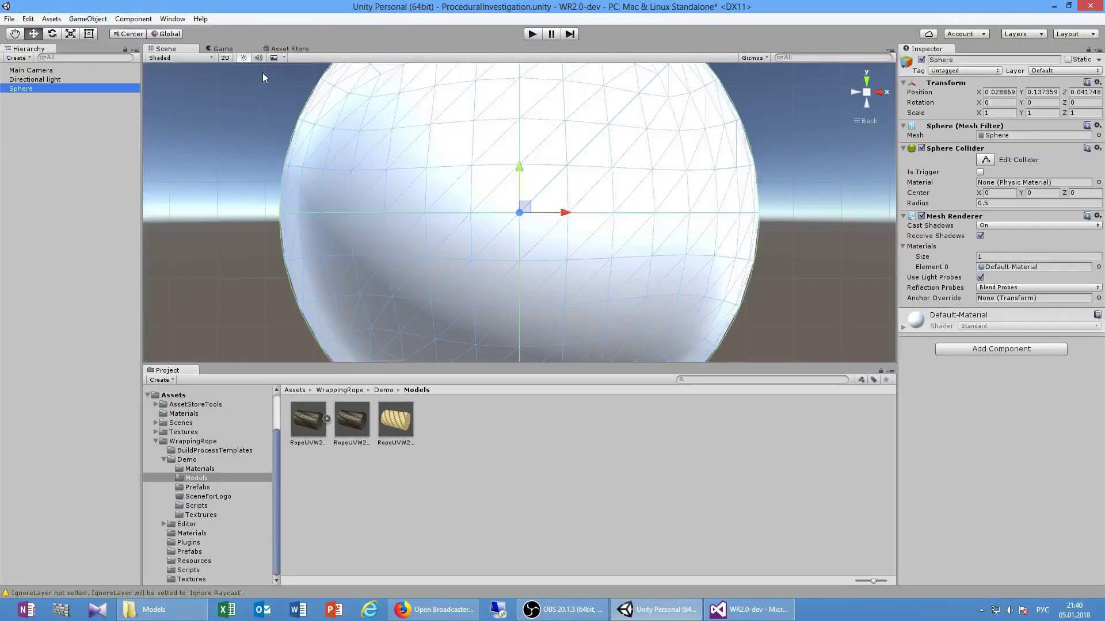
pyautogui.press('r')
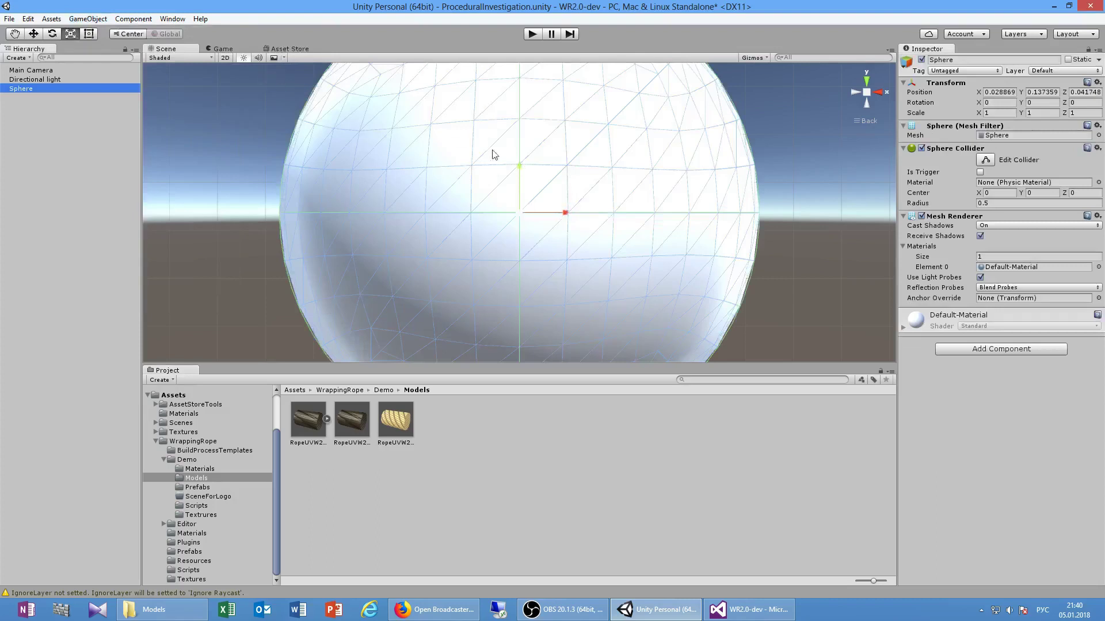
pyautogui.moveTo(516, 214); pyautogui.dragTo(495, 257)
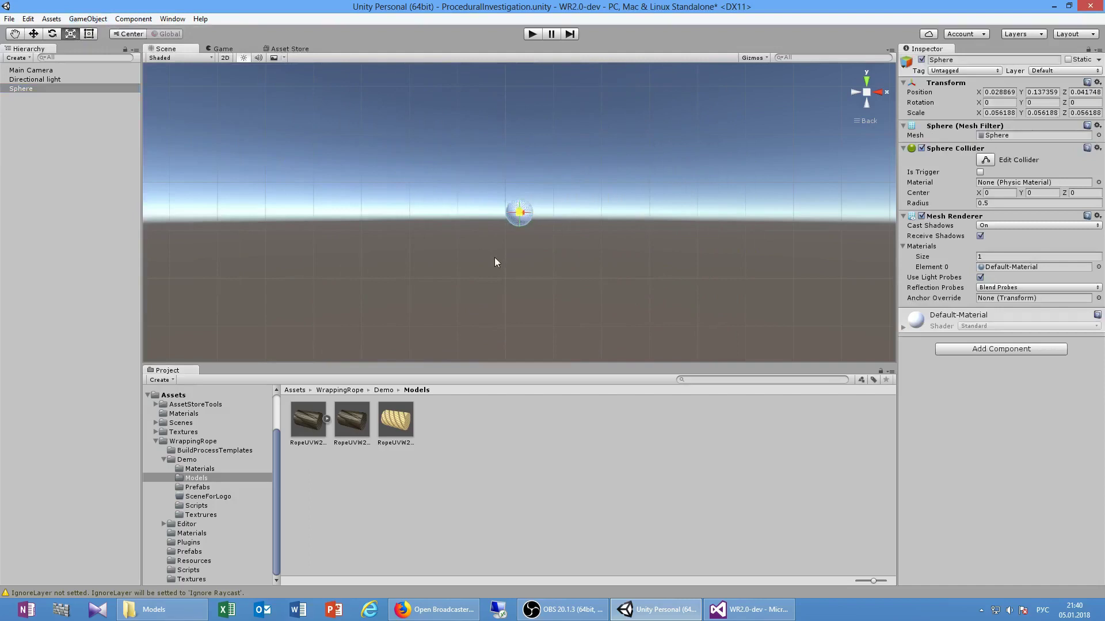
pyautogui.click(1009, 92)
pyautogui.write('1')
pyautogui.press('Tab')
pyautogui.write('0')
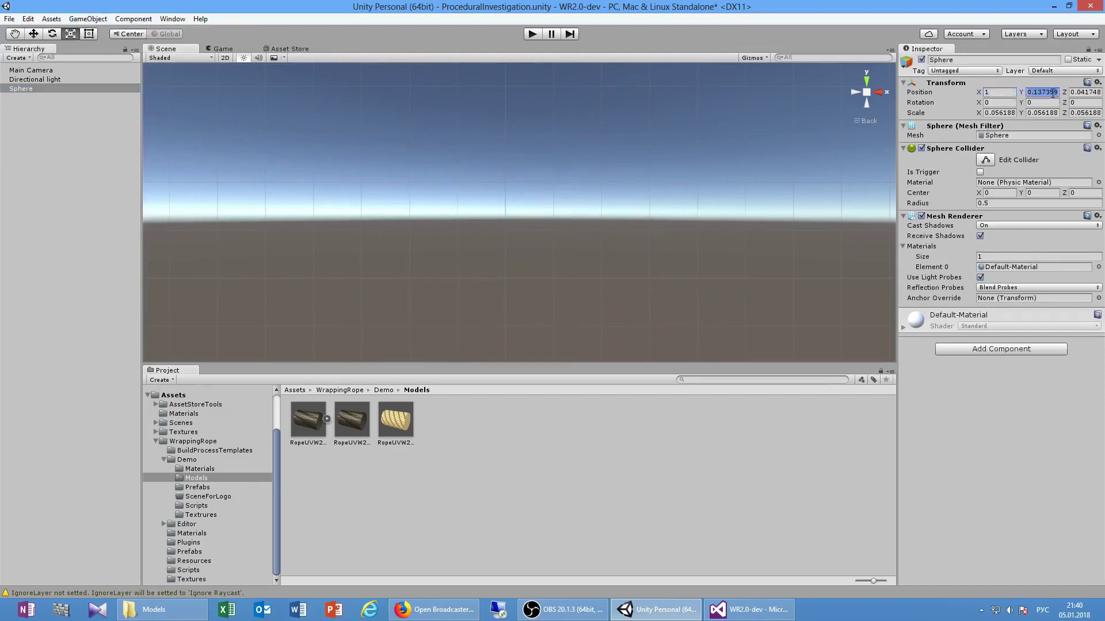
pyautogui.click(1086, 92)
pyautogui.write('0')
pyautogui.doubleClick(17, 90)
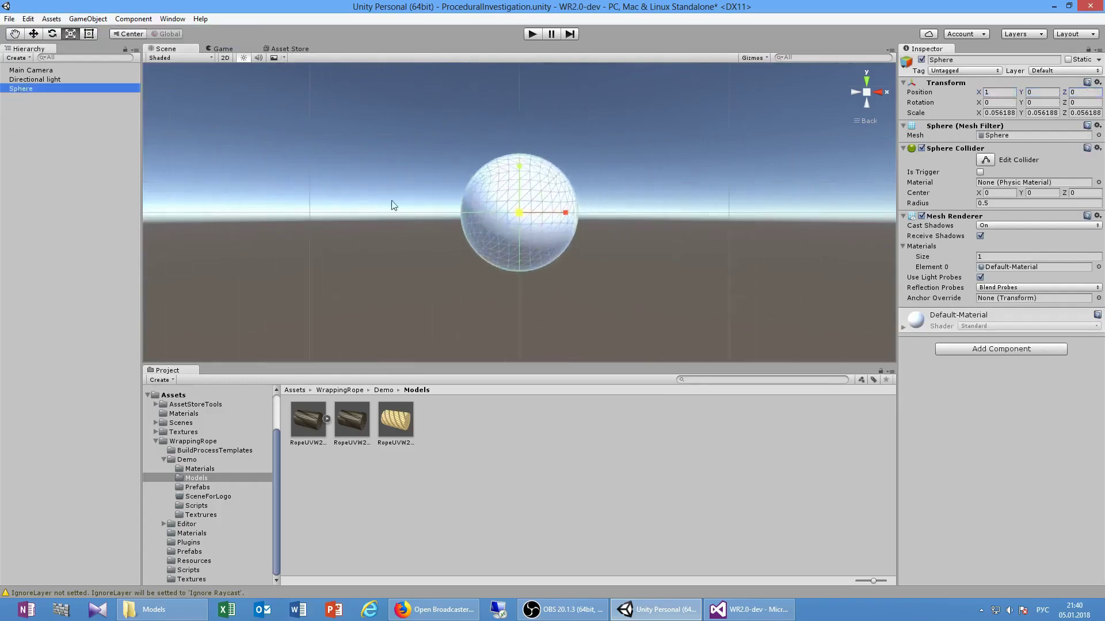
pyautogui.scroll(-2, 534, 209)
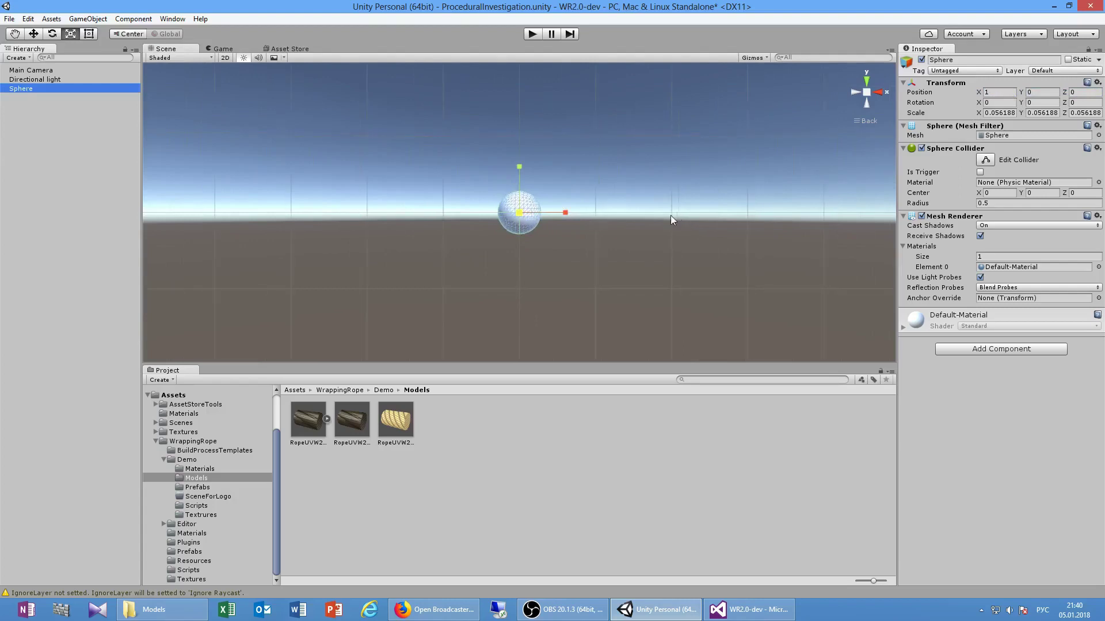
# Step: Duplicate the sphere and move the copy, Sphere (1), to X -1
pyautogui.hotkey('ctrl', 'd')
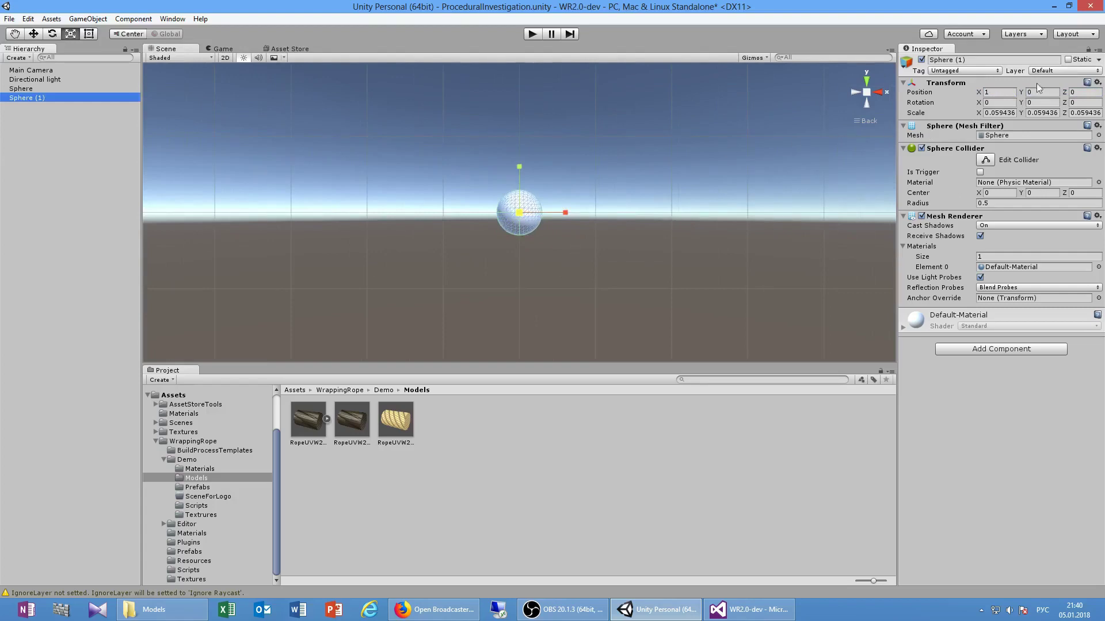
pyautogui.click(1000, 93)
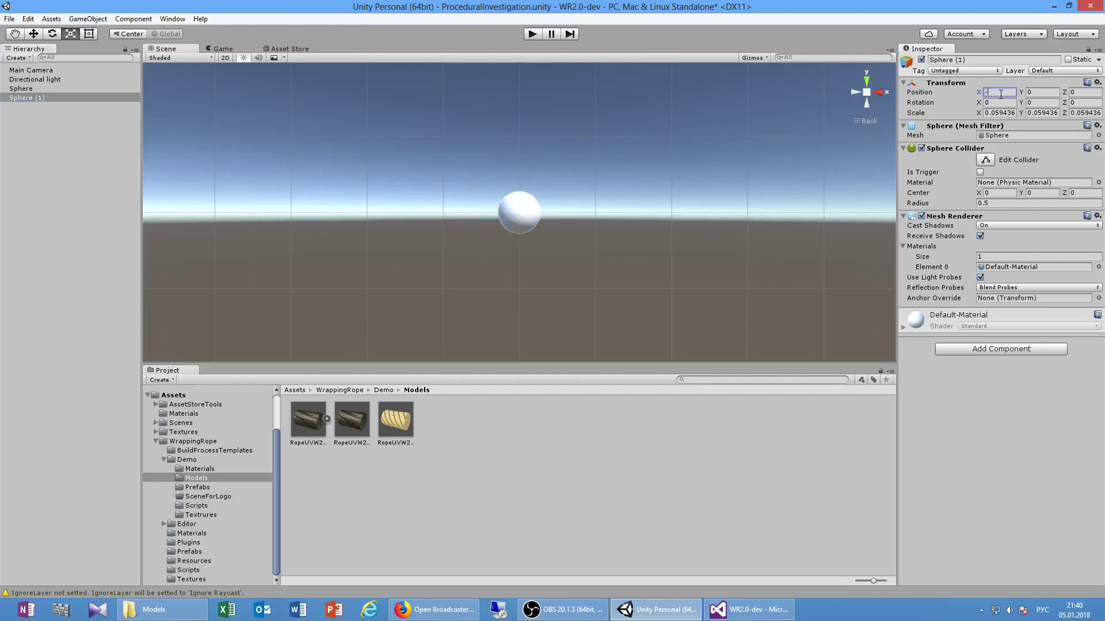
pyautogui.write('-1')
pyautogui.click(378, 249)
pyautogui.scroll(-10, 378, 248)
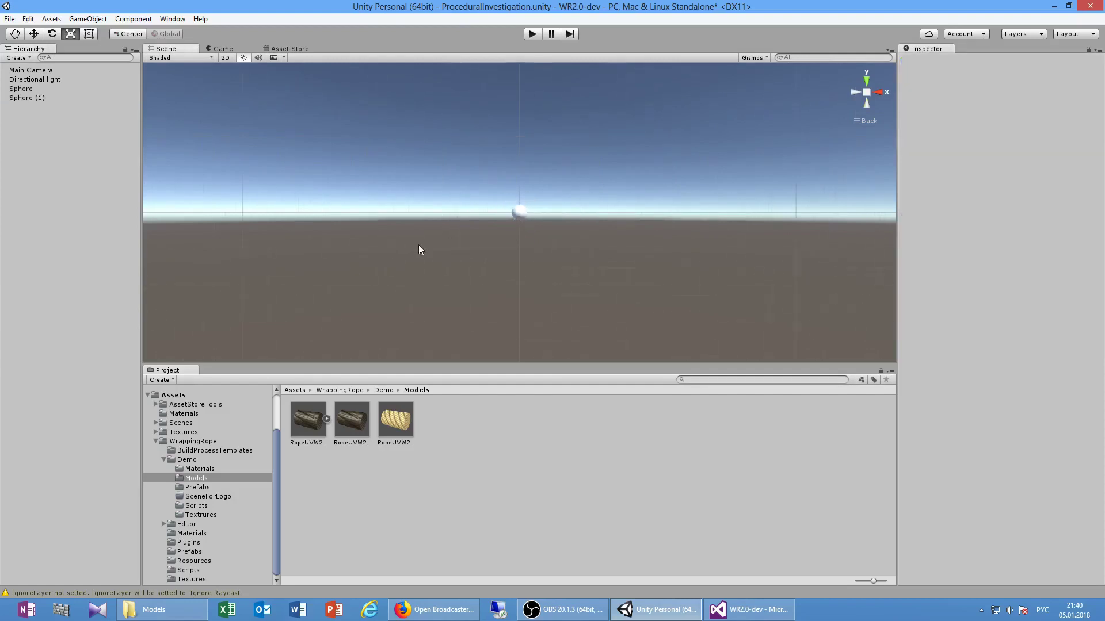
pyautogui.scroll(5, 417, 242)
pyautogui.moveTo(417, 242); pyautogui.dragTo(526, 273, button='middle')
pyautogui.press('r')
pyautogui.scroll(2, 526, 274)
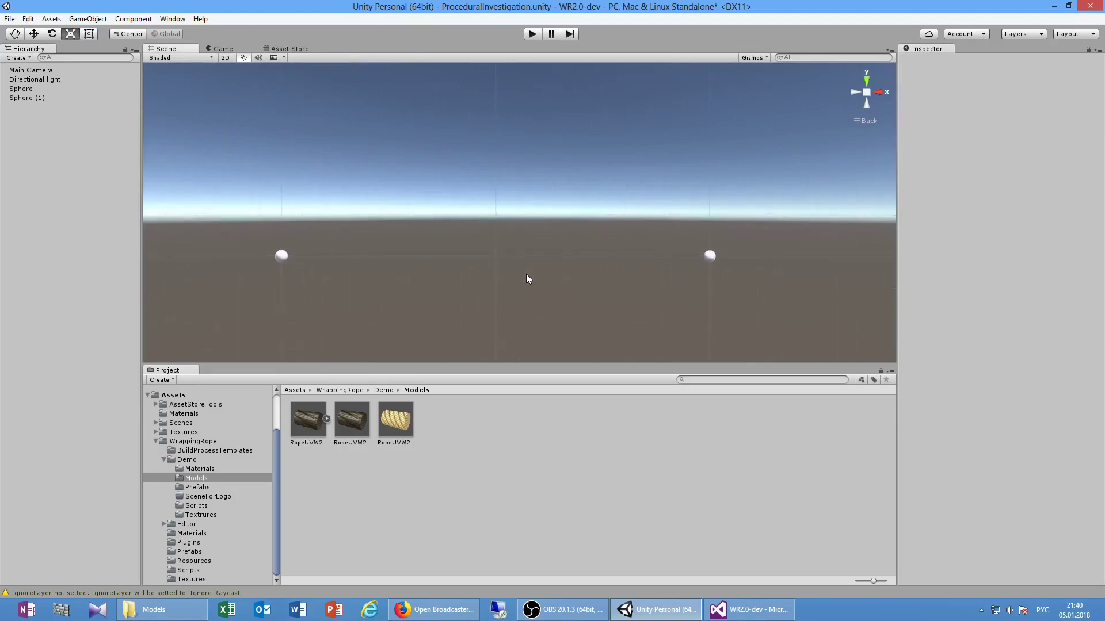
pyautogui.click(89, 19)
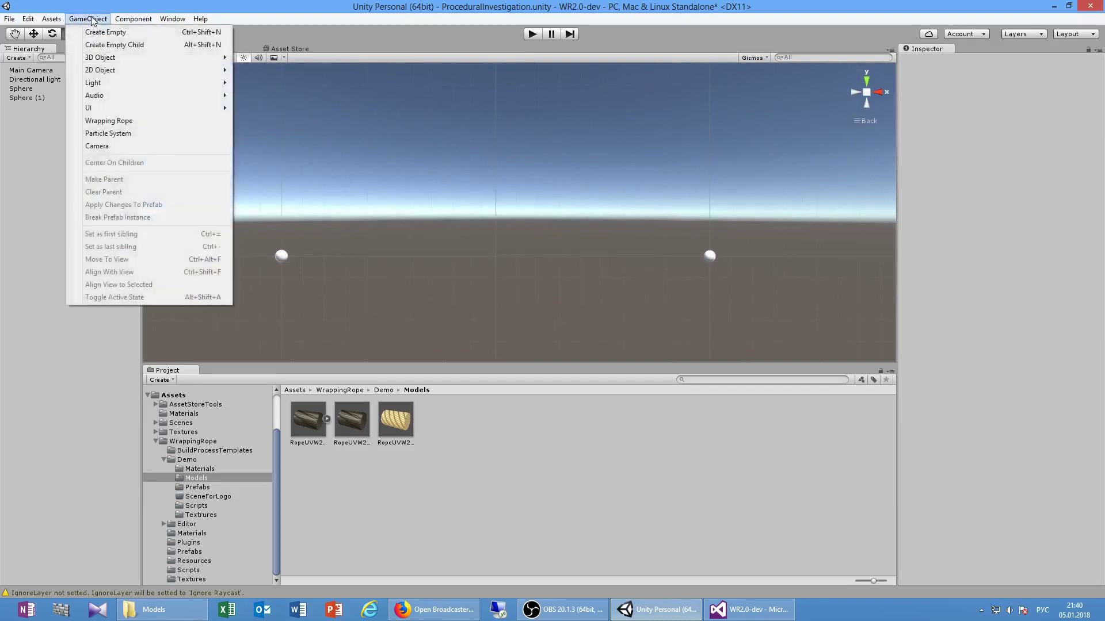
# Step: Add a Wrapping Rope linking both spheres, using the twisted rope piece at width 0.07
pyautogui.click(115, 122)
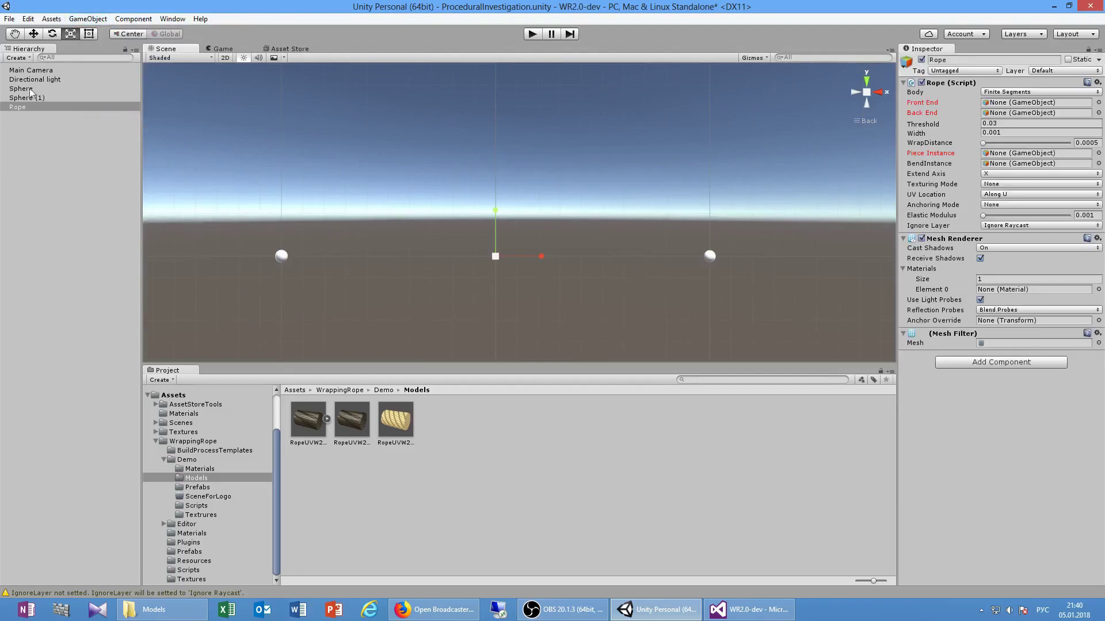
pyautogui.moveTo(29, 92); pyautogui.dragTo(997, 115)
pyautogui.moveTo(53, 96)
pyautogui.mouseDown()
pyautogui.moveTo(337, 115)
pyautogui.moveTo(1004, 102)
pyautogui.mouseUp()
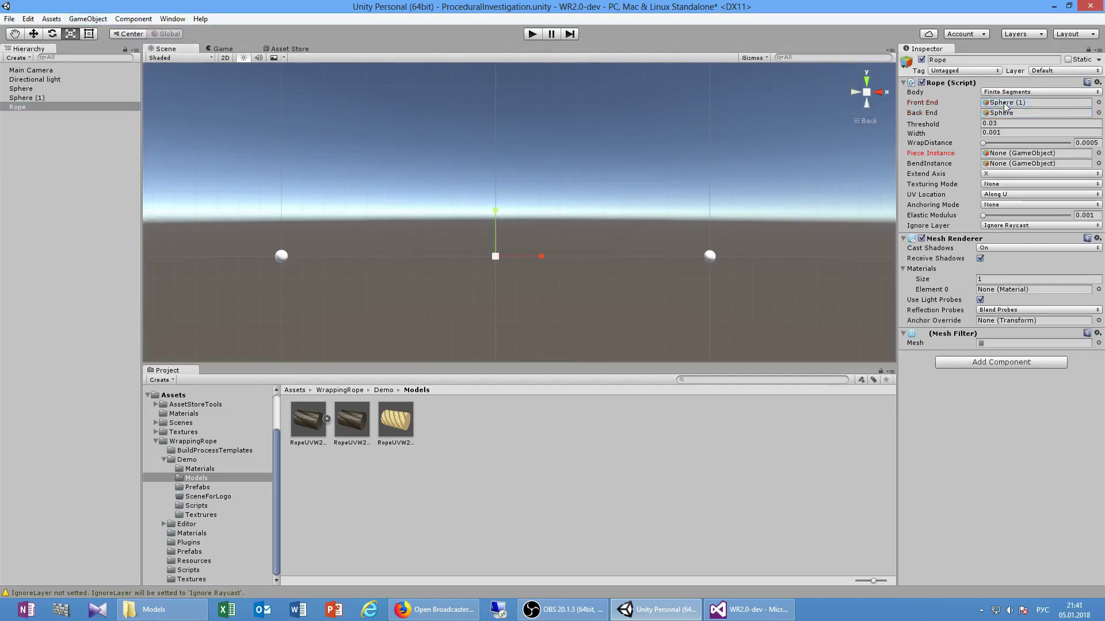
pyautogui.moveTo(394, 420)
pyautogui.mouseDown()
pyautogui.moveTo(996, 166)
pyautogui.moveTo(994, 155)
pyautogui.mouseUp()
pyautogui.click(970, 132)
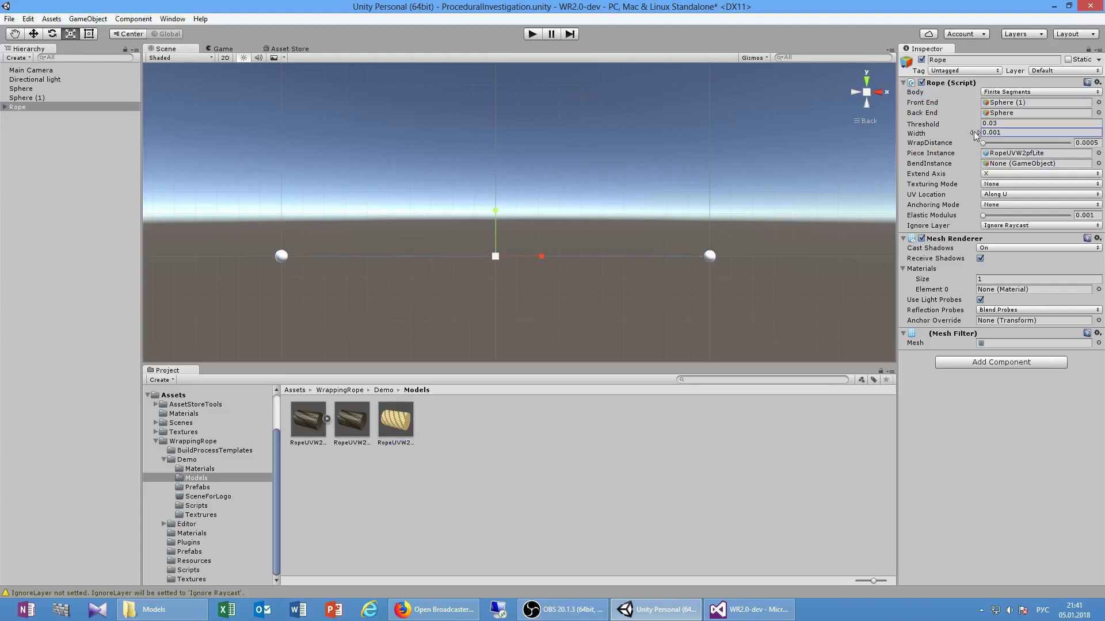
pyautogui.moveTo(973, 131); pyautogui.dragTo(975, 132)
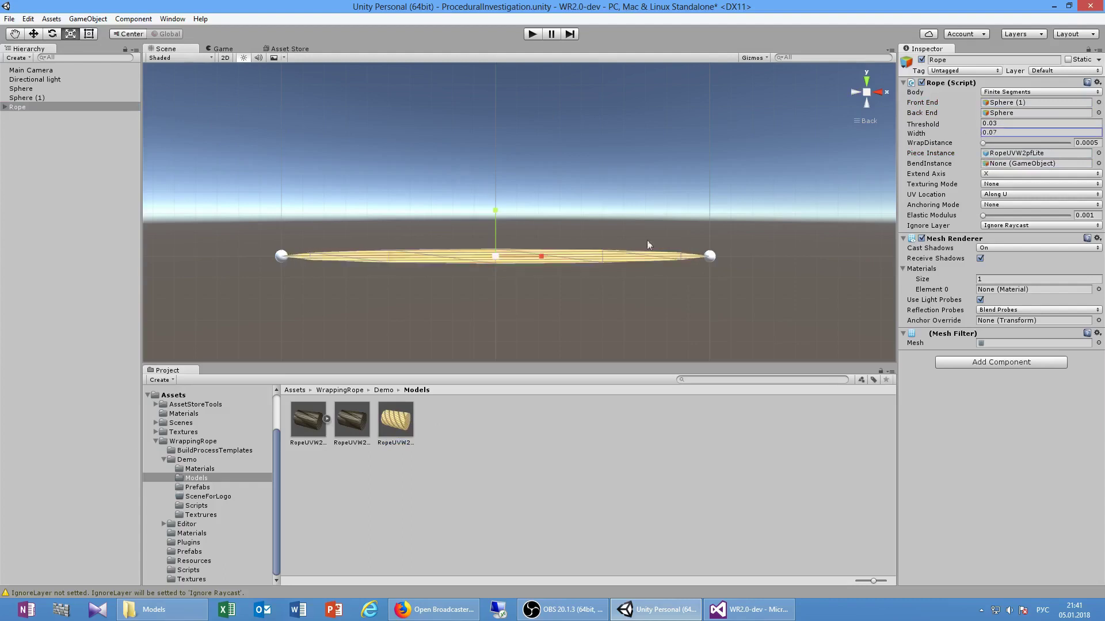
pyautogui.scroll(1, 448, 296)
pyautogui.scroll(2, 464, 294)
pyautogui.moveTo(463, 293); pyautogui.dragTo(502, 292, button='middle')
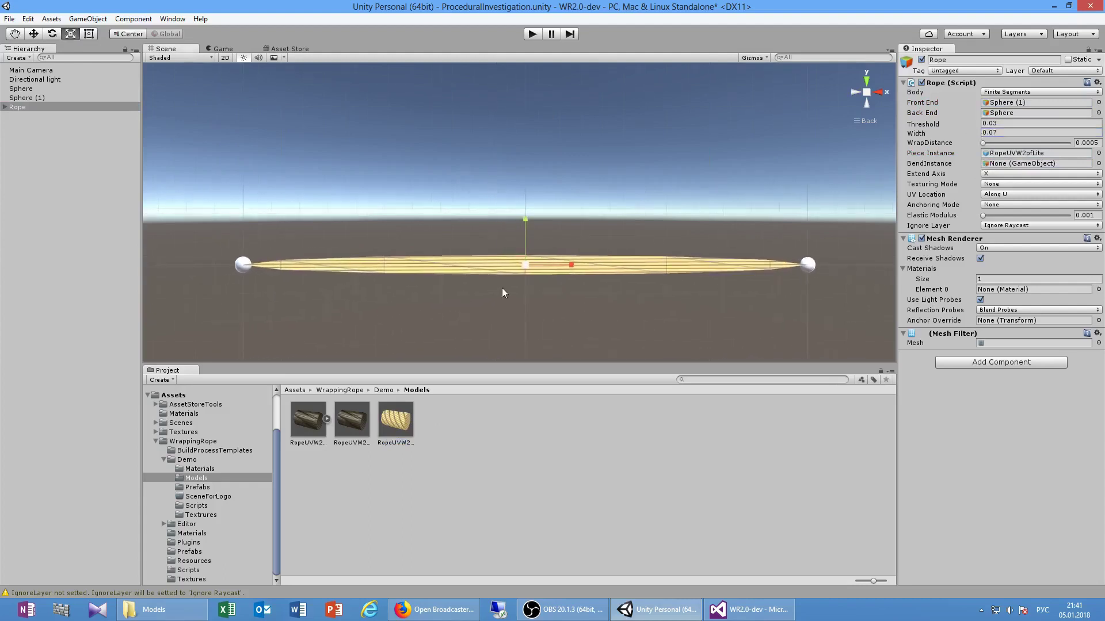
# Step: Set the rope's Extend Axis to Z, texturing Tiled From Back End, UV location Along V
pyautogui.click(997, 176)
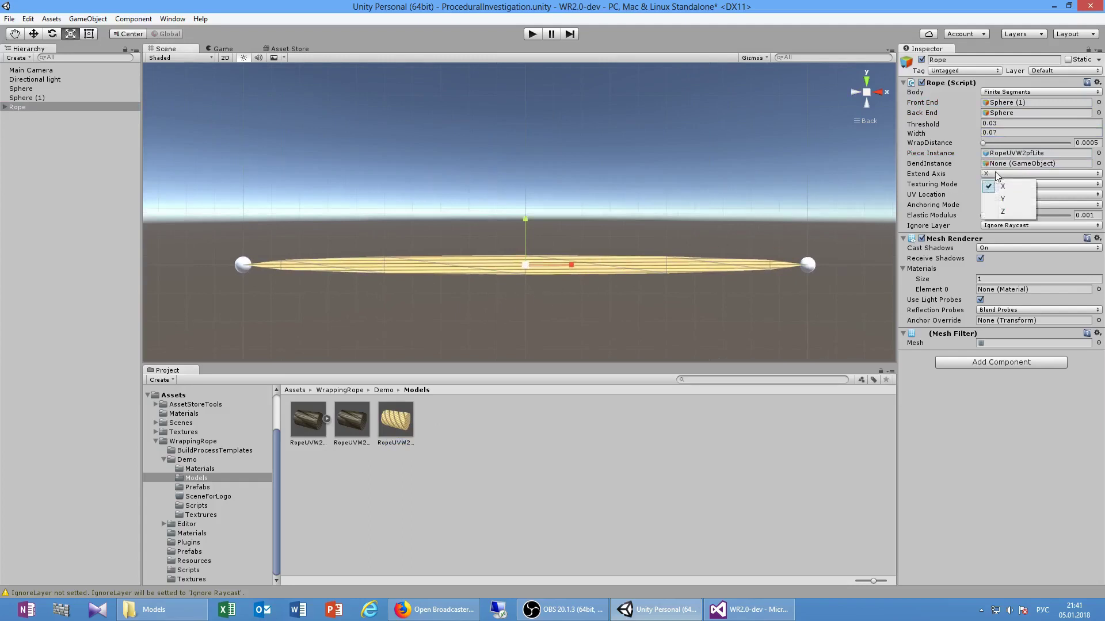
pyautogui.click(1009, 212)
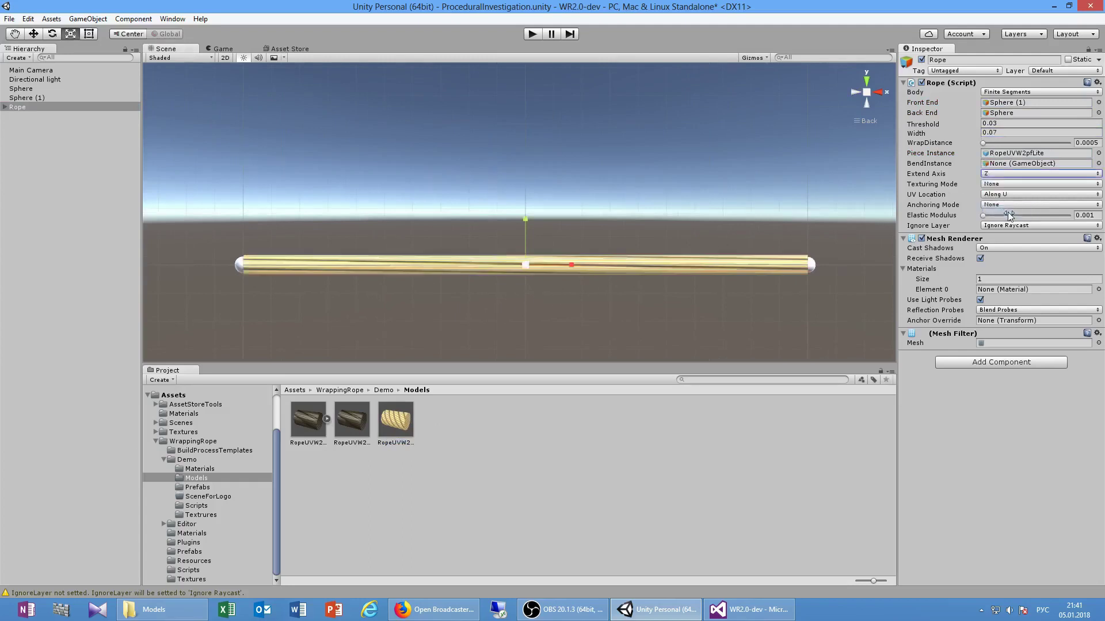
pyautogui.click(993, 184)
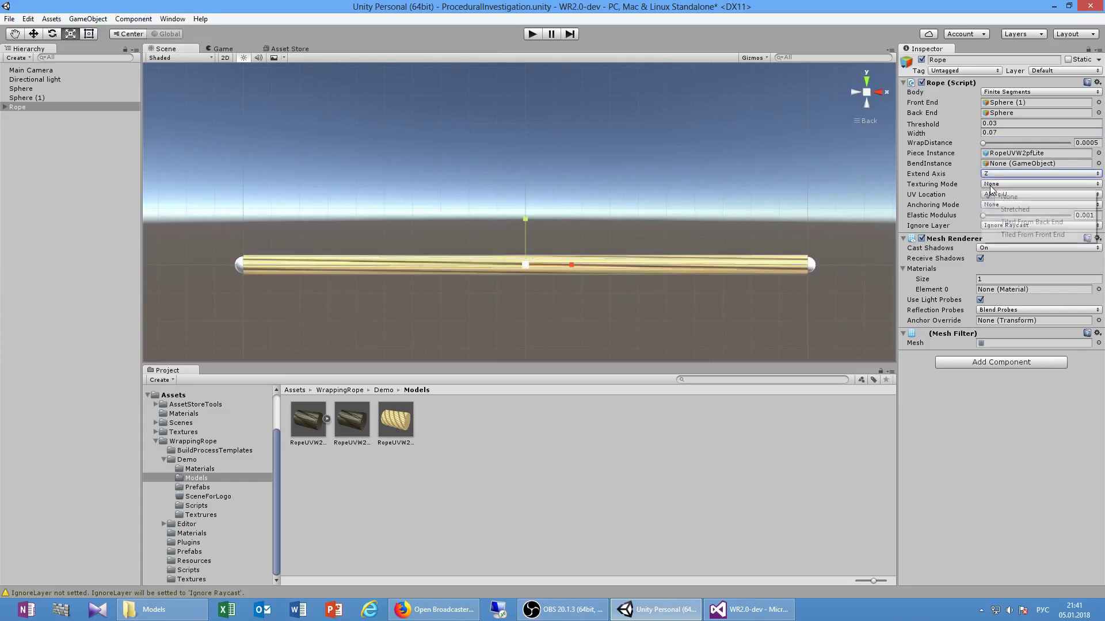
pyautogui.click(1000, 218)
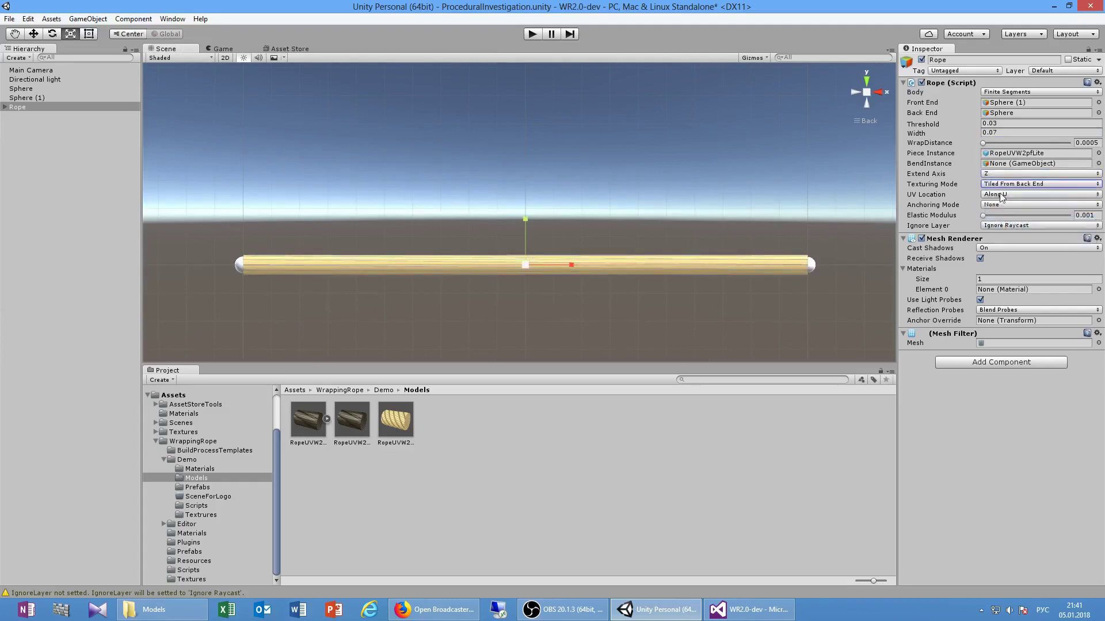
pyautogui.click(1002, 194)
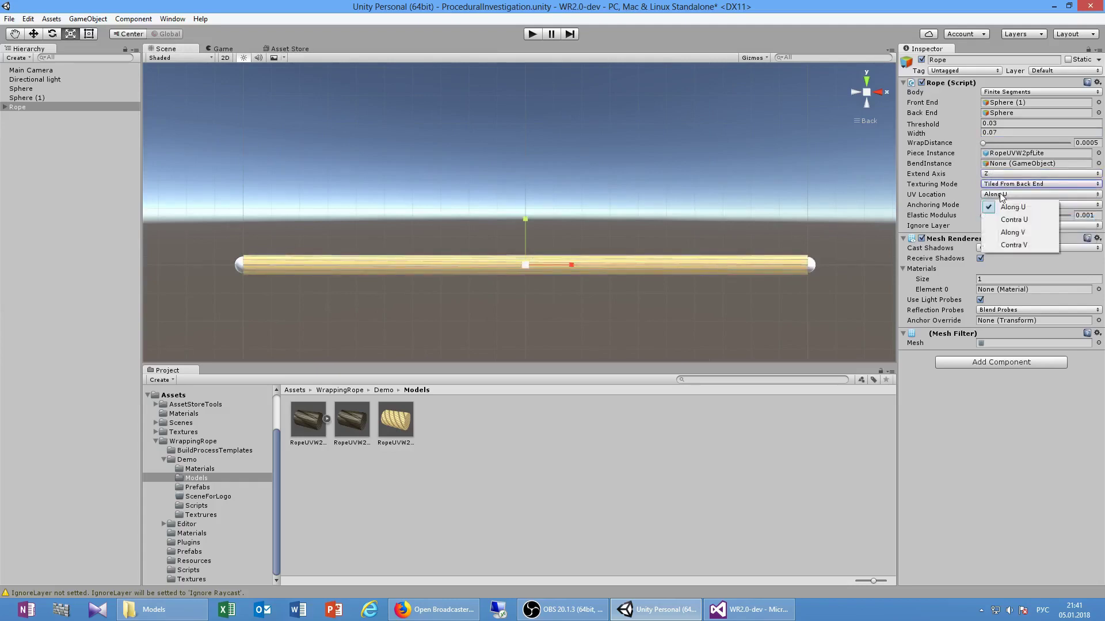
pyautogui.click(1007, 233)
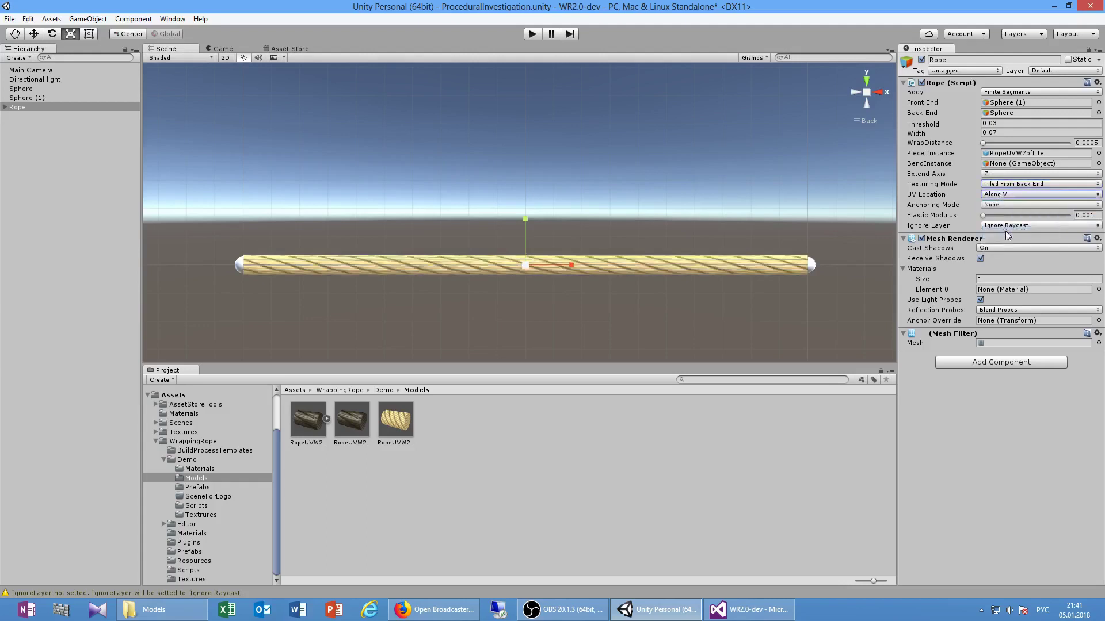
# Step: Add a cylinder, reset its transform, and rotate it 90 degrees on X
pyautogui.click(87, 19)
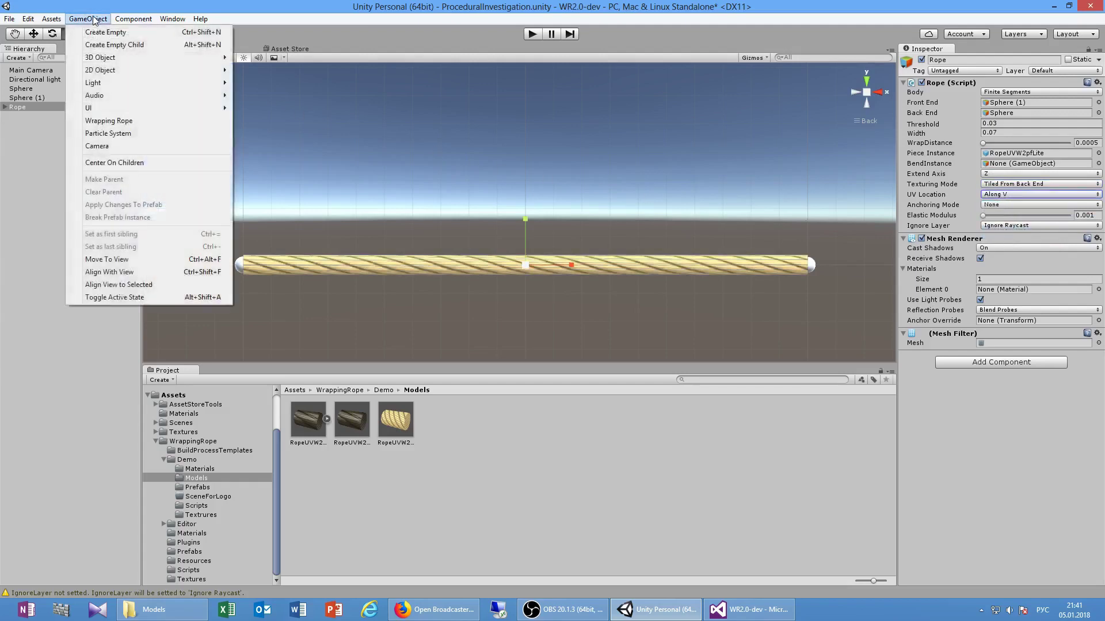
pyautogui.moveTo(107, 57)
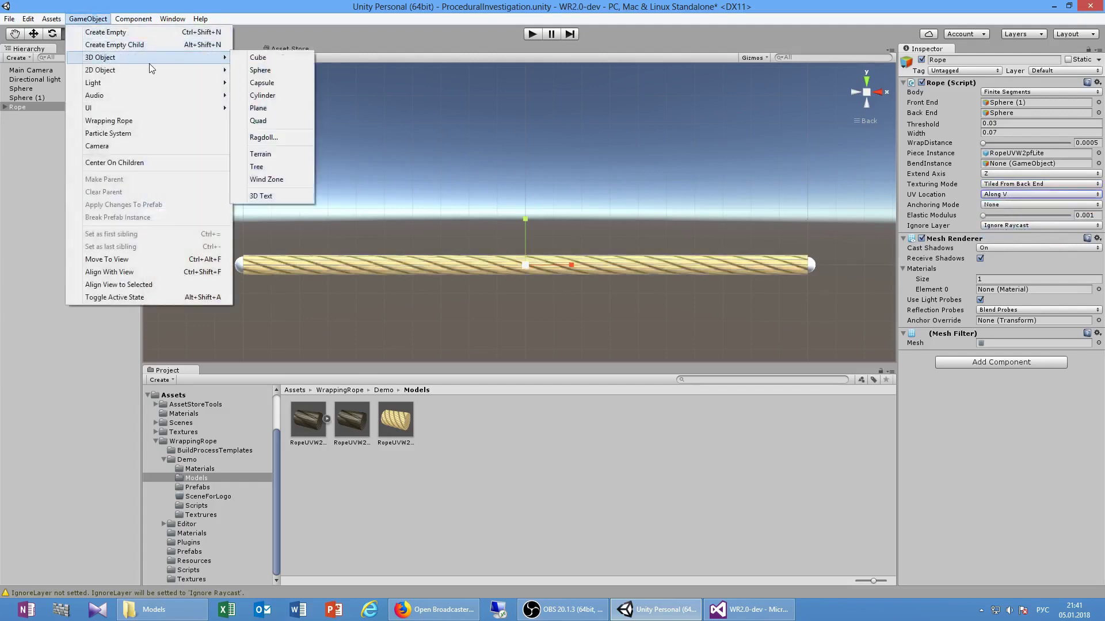
pyautogui.click(263, 96)
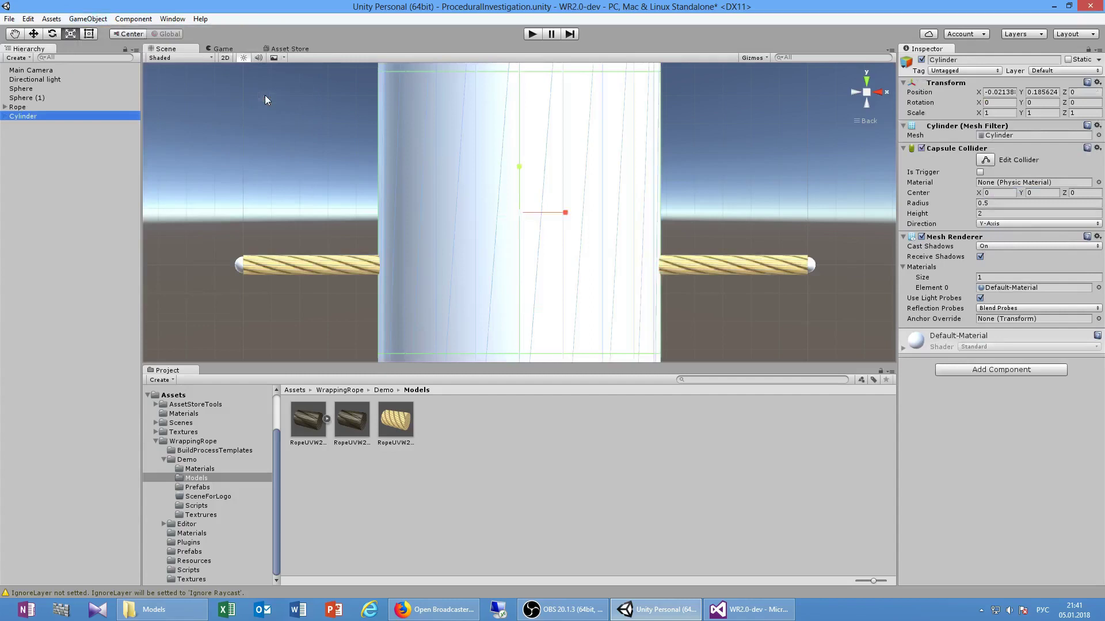
pyautogui.click(1097, 83)
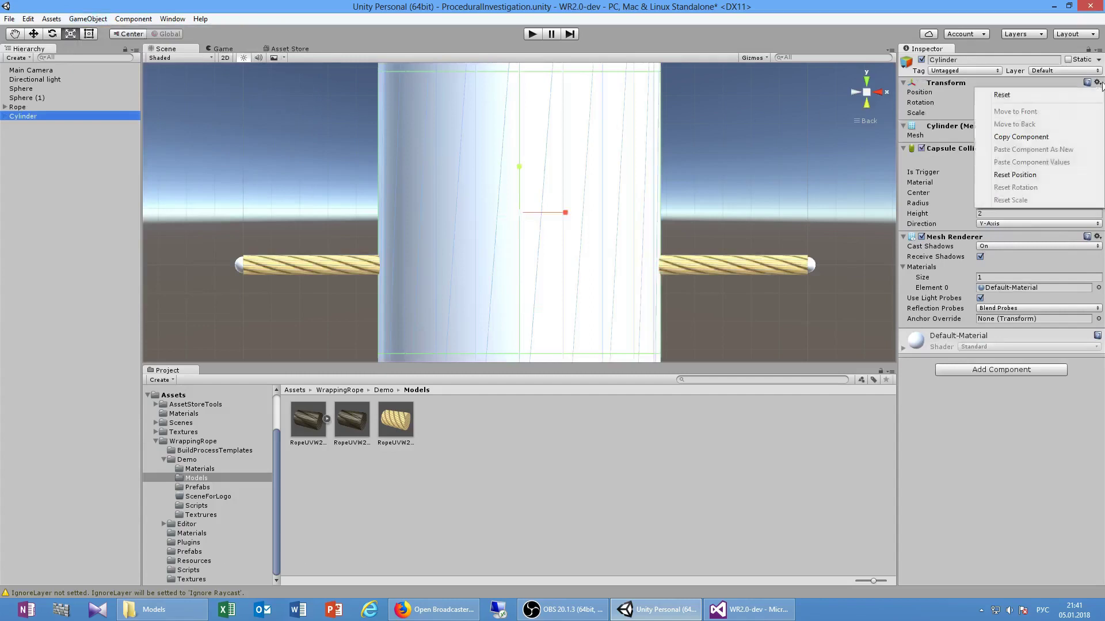
pyautogui.click(1074, 96)
pyautogui.click(1001, 102)
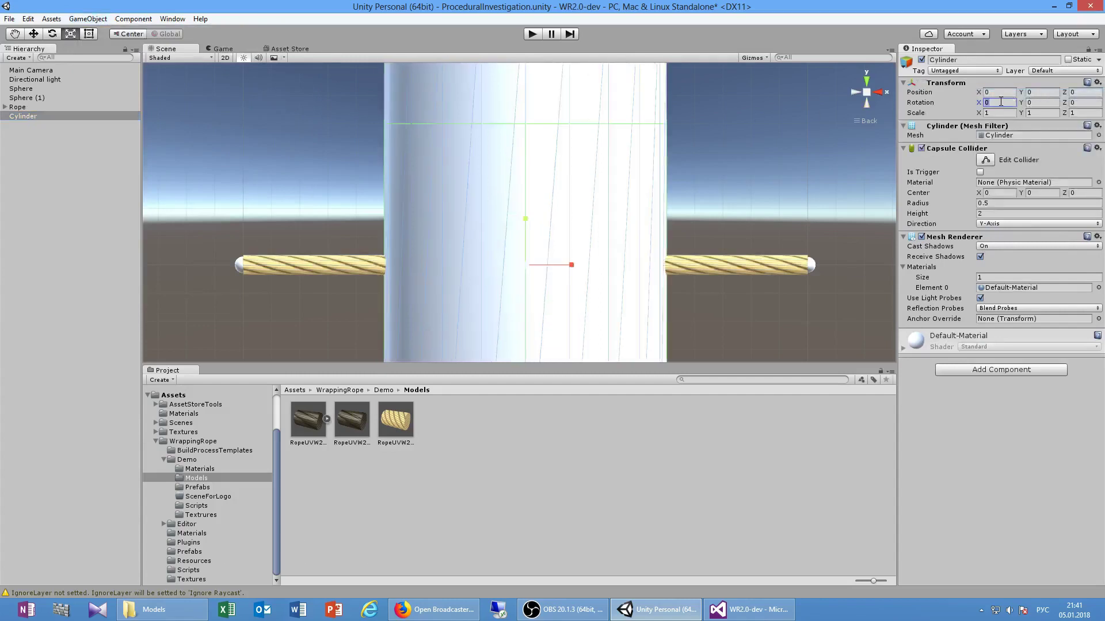
pyautogui.write('90')
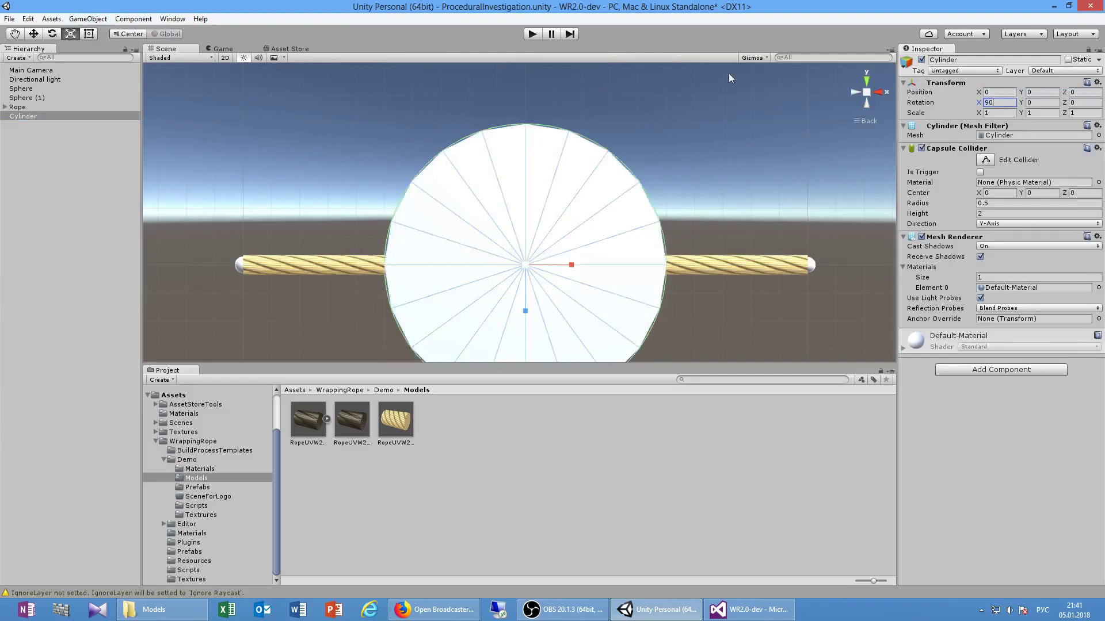
pyautogui.scroll(-5, 689, 85)
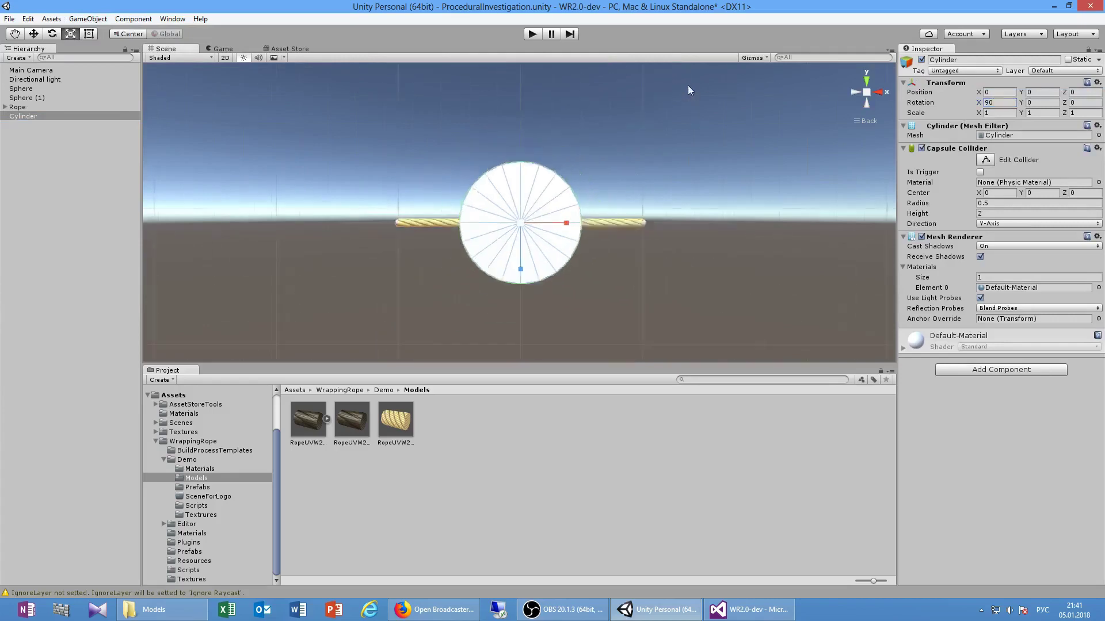
# Step: Raise the cylinder, scale it to about half, and lower it onto the rope from the back view
pyautogui.press('w')
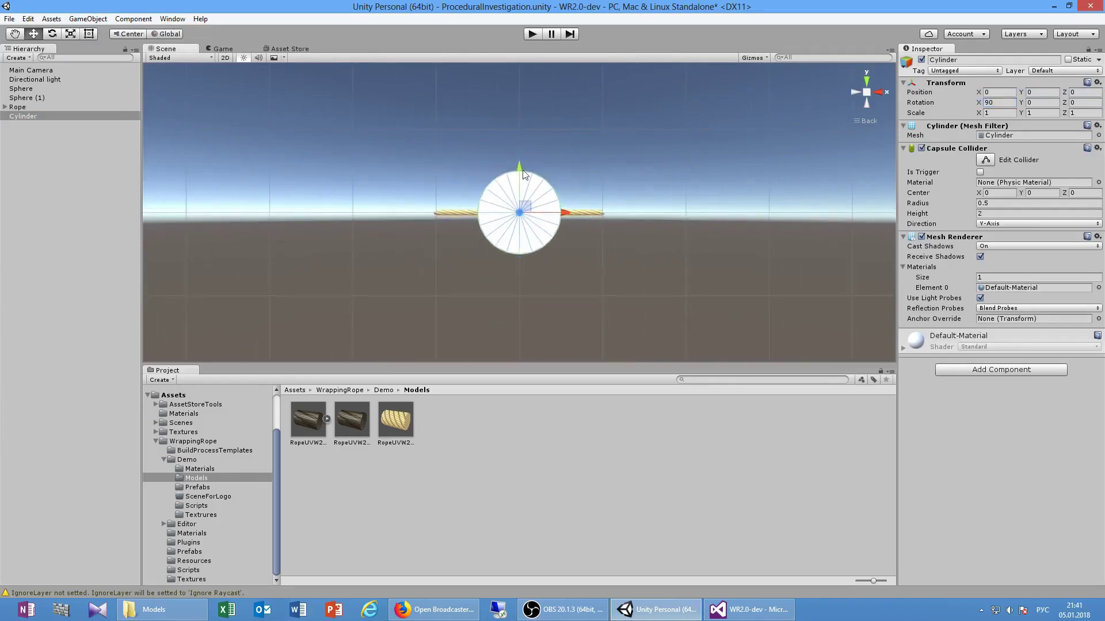
pyautogui.moveTo(521, 173)
pyautogui.mouseDown()
pyautogui.moveTo(471, 158)
pyautogui.moveTo(620, 237)
pyautogui.mouseUp()
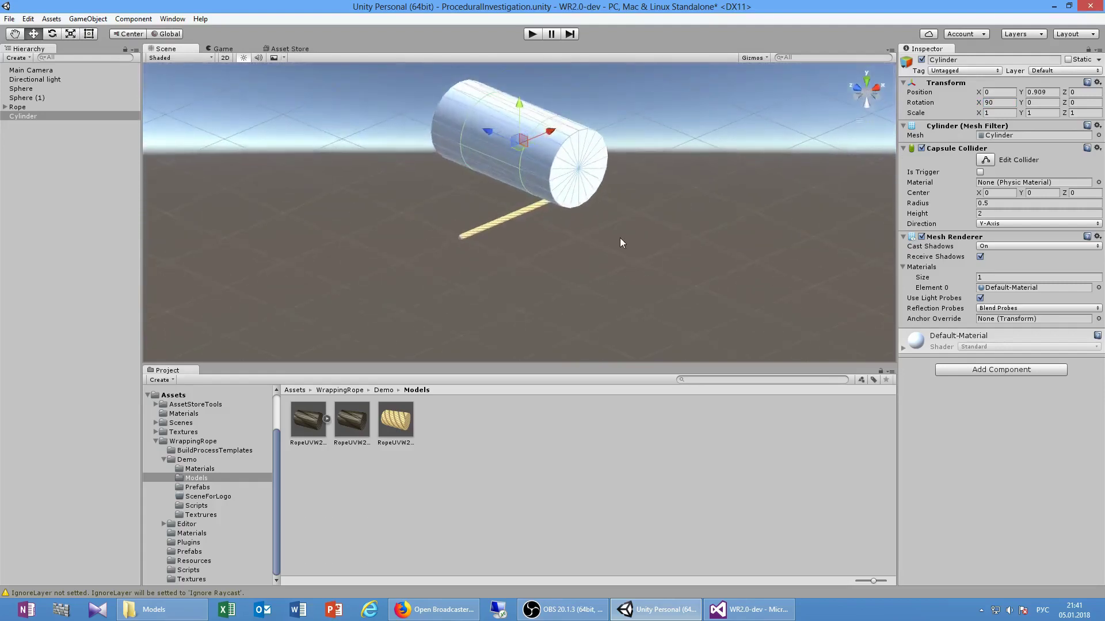
pyautogui.press('r')
pyautogui.moveTo(517, 144)
pyautogui.mouseDown()
pyautogui.moveTo(512, 164)
pyautogui.moveTo(481, 128)
pyautogui.mouseUp()
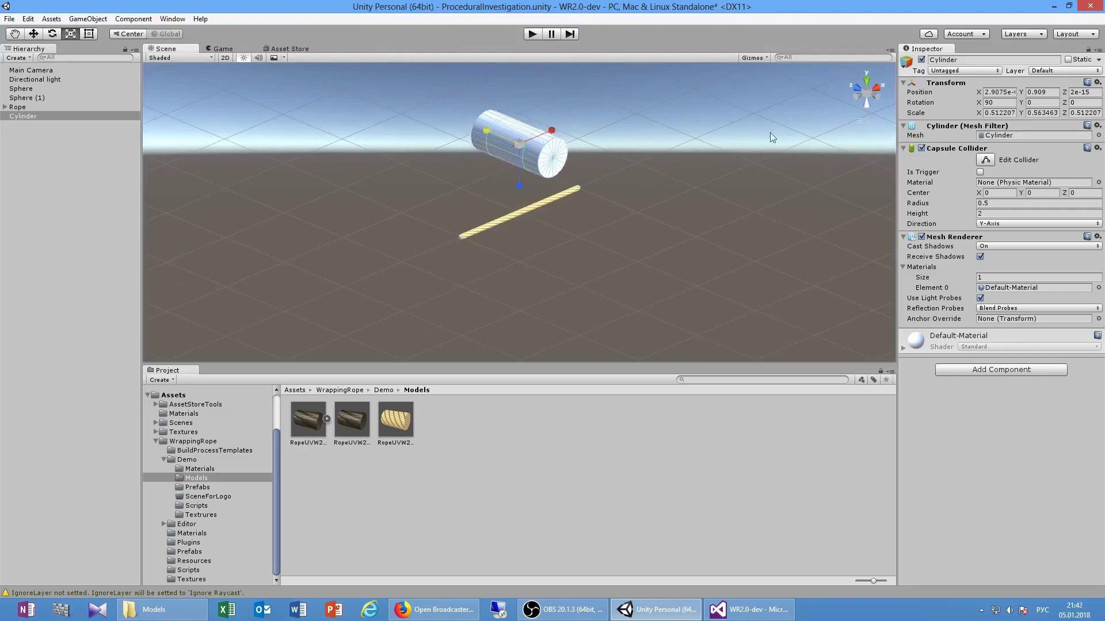
pyautogui.click(878, 96)
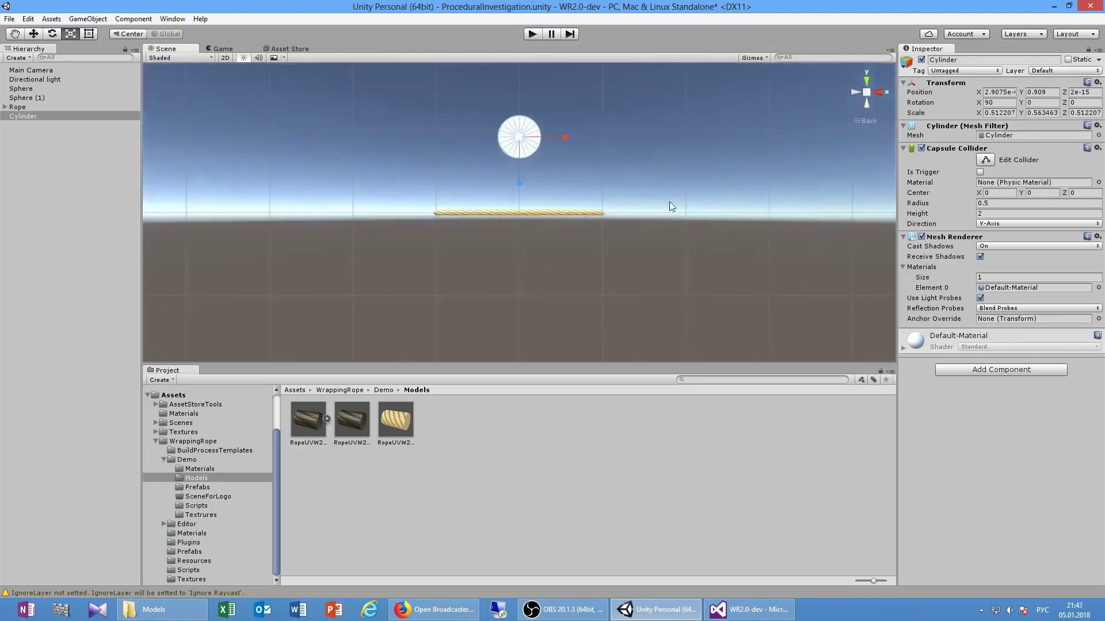
pyautogui.scroll(5, 530, 143)
pyautogui.moveTo(511, 248); pyautogui.dragTo(511, 208, button='middle')
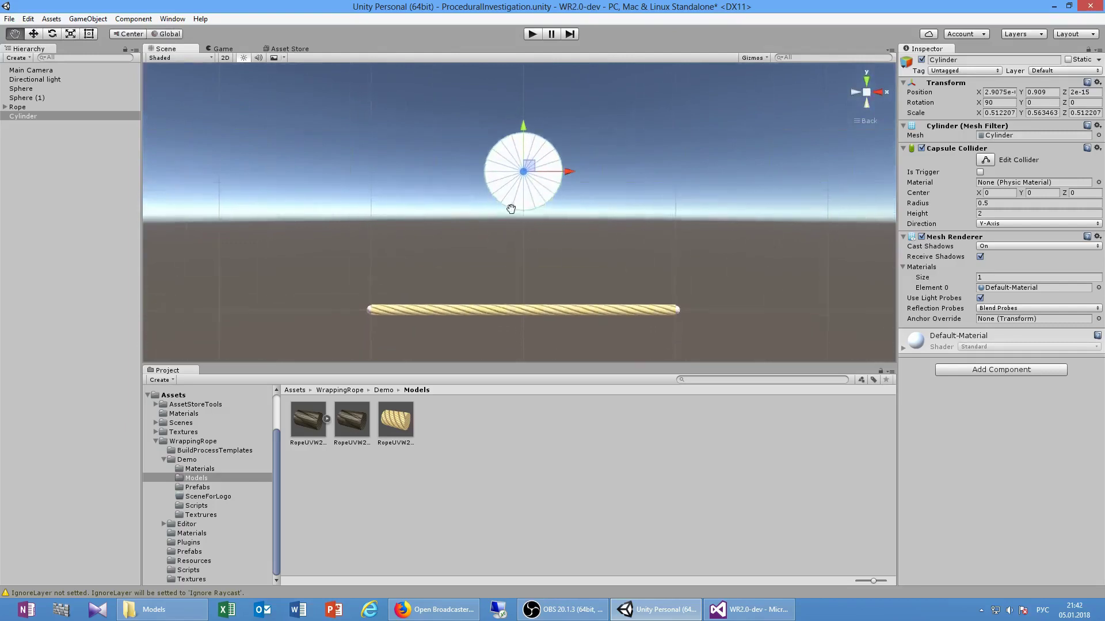
pyautogui.moveTo(525, 130)
pyautogui.mouseDown()
pyautogui.moveTo(525, 183)
pyautogui.moveTo(585, 346)
pyautogui.mouseUp()
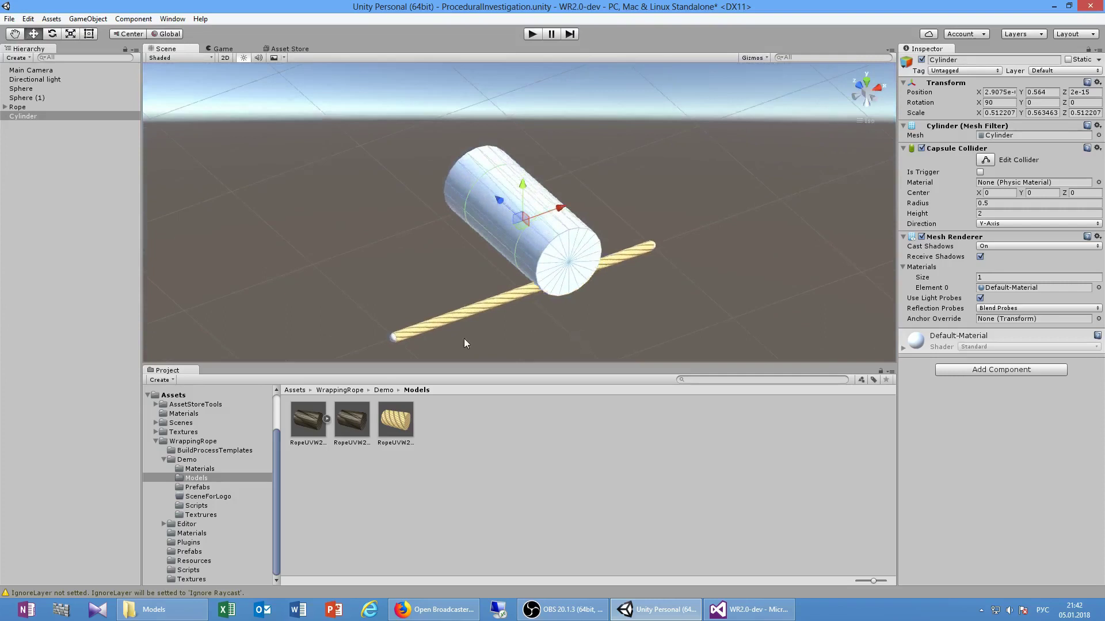
# Step: Lift Sphere (1) and Sphere upward until the rope coils twice around the cylinder
pyautogui.click(391, 338)
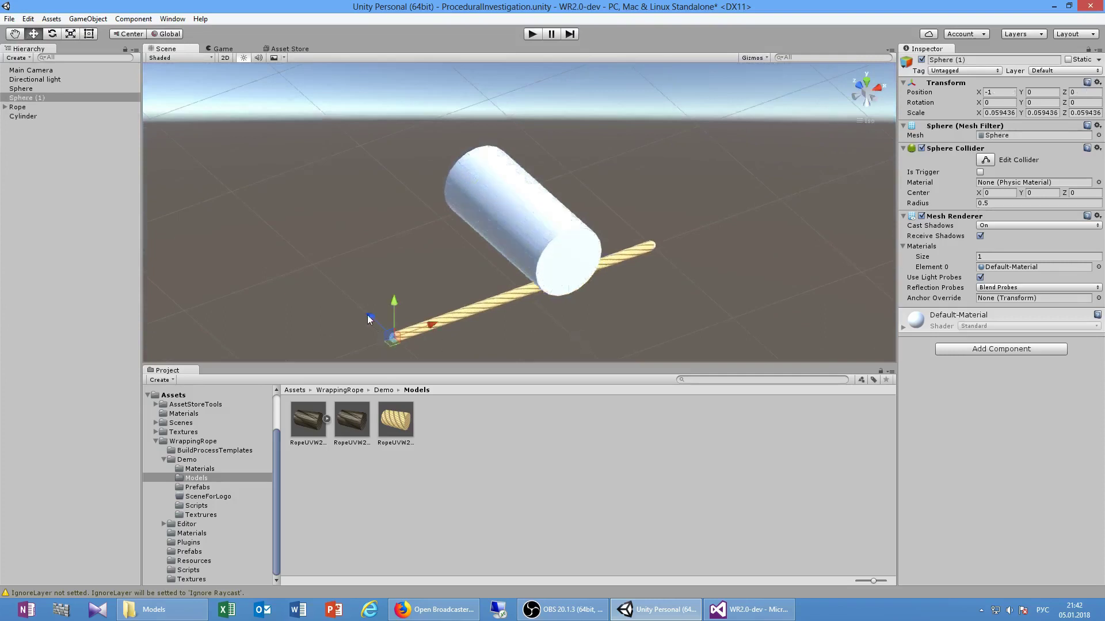
pyautogui.moveTo(384, 331)
pyautogui.mouseDown()
pyautogui.moveTo(352, 245)
pyautogui.moveTo(598, 128)
pyautogui.moveTo(604, 141)
pyautogui.moveTo(571, 112)
pyautogui.moveTo(384, 261)
pyautogui.mouseUp()
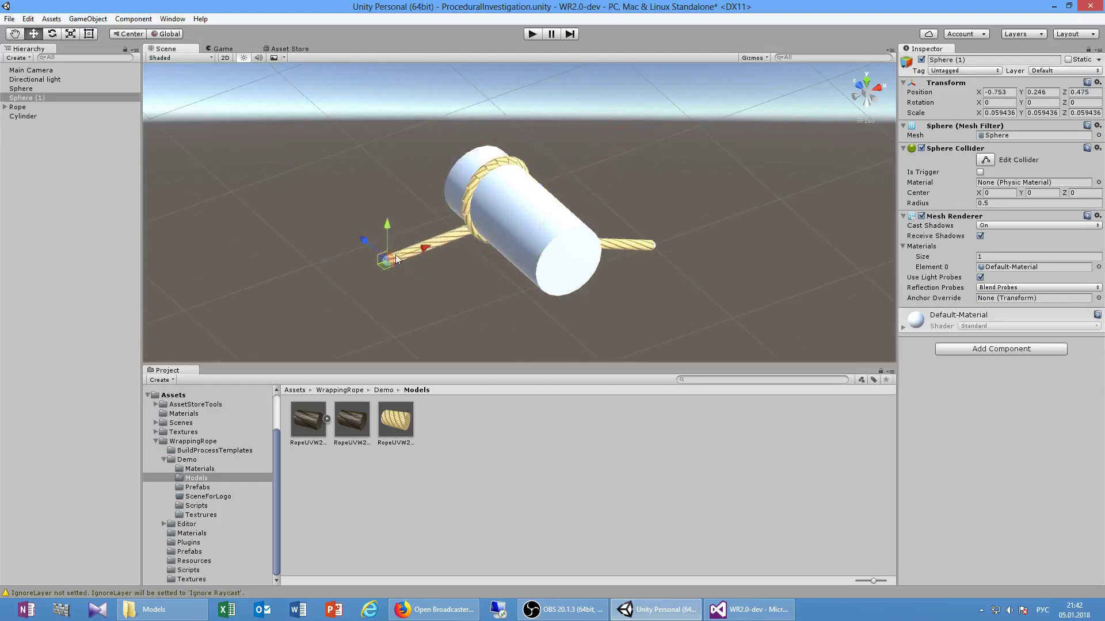
pyautogui.click(653, 245)
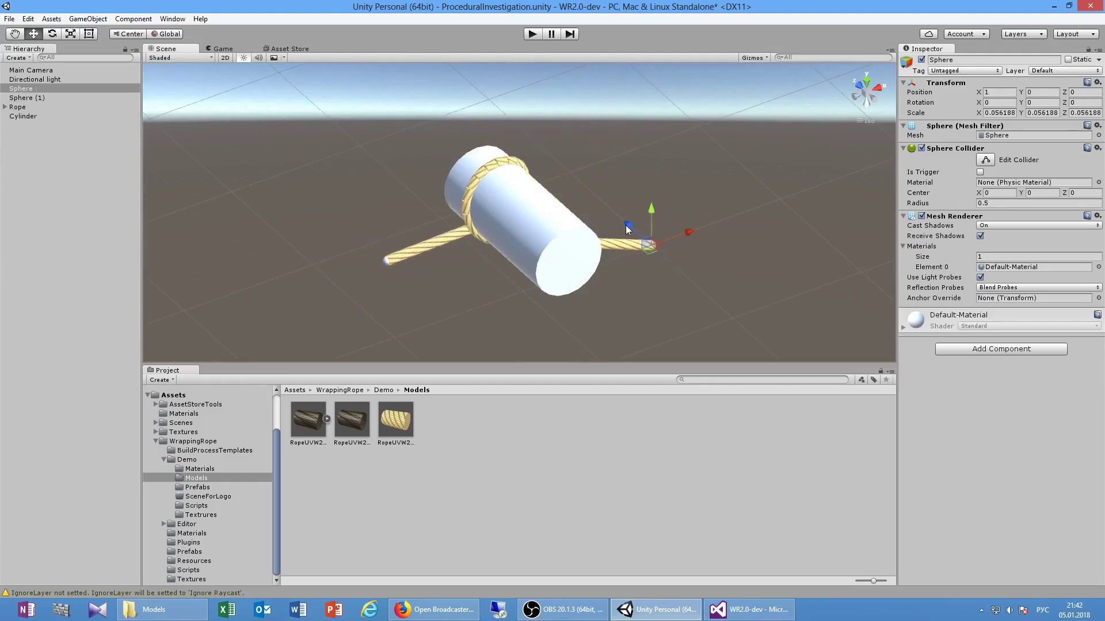
pyautogui.moveTo(644, 243)
pyautogui.mouseDown()
pyautogui.moveTo(608, 122)
pyautogui.moveTo(433, 309)
pyautogui.moveTo(650, 237)
pyautogui.mouseUp()
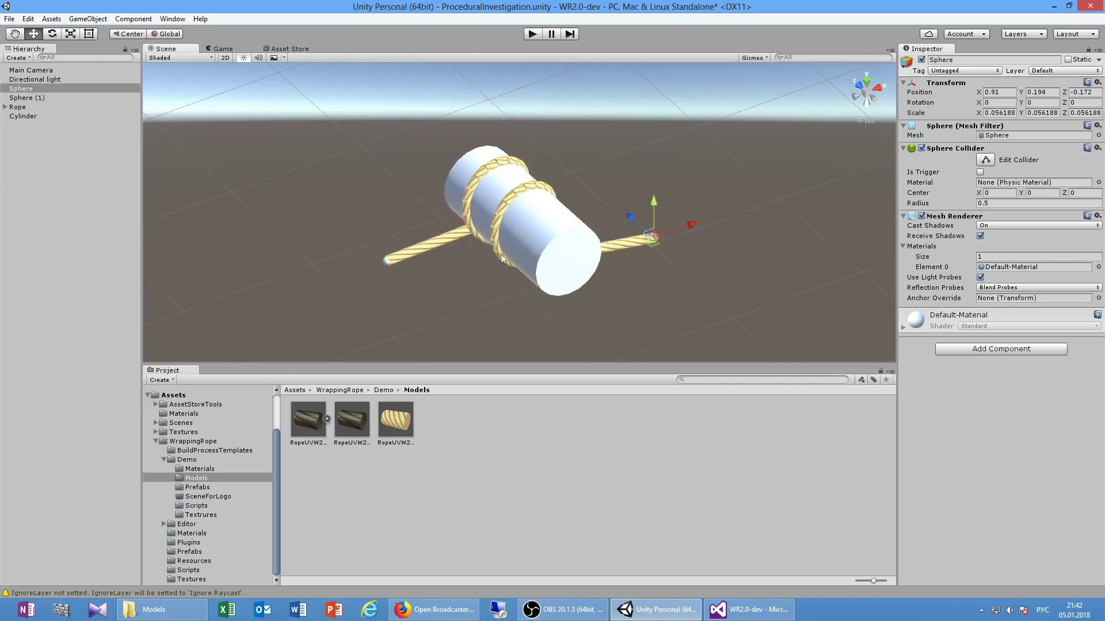
pyautogui.scroll(3, 486, 257)
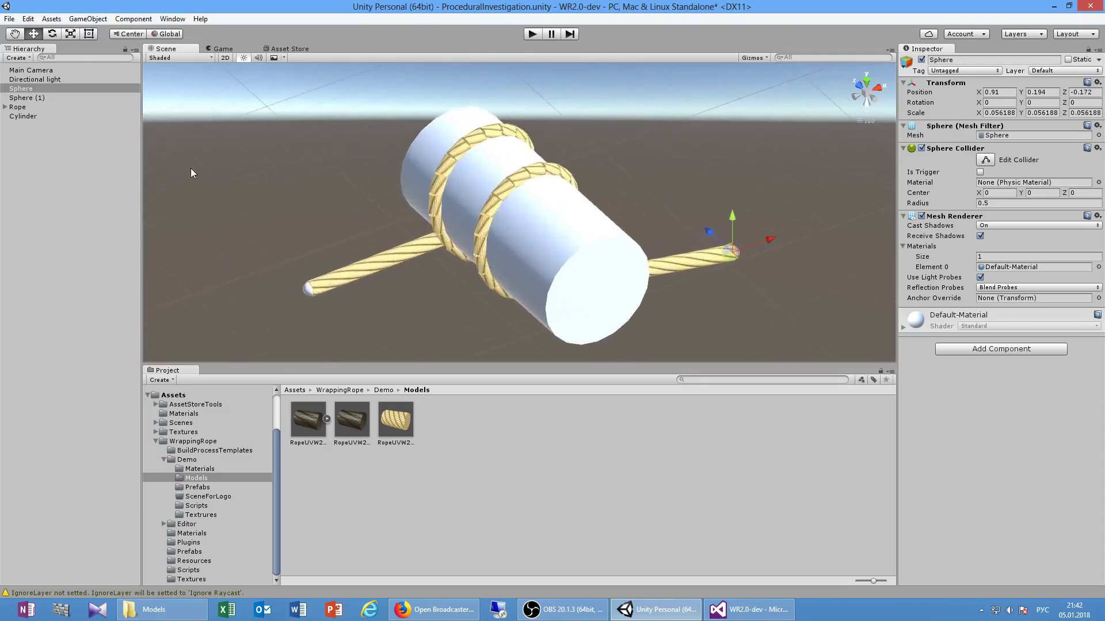
pyautogui.click(33, 108)
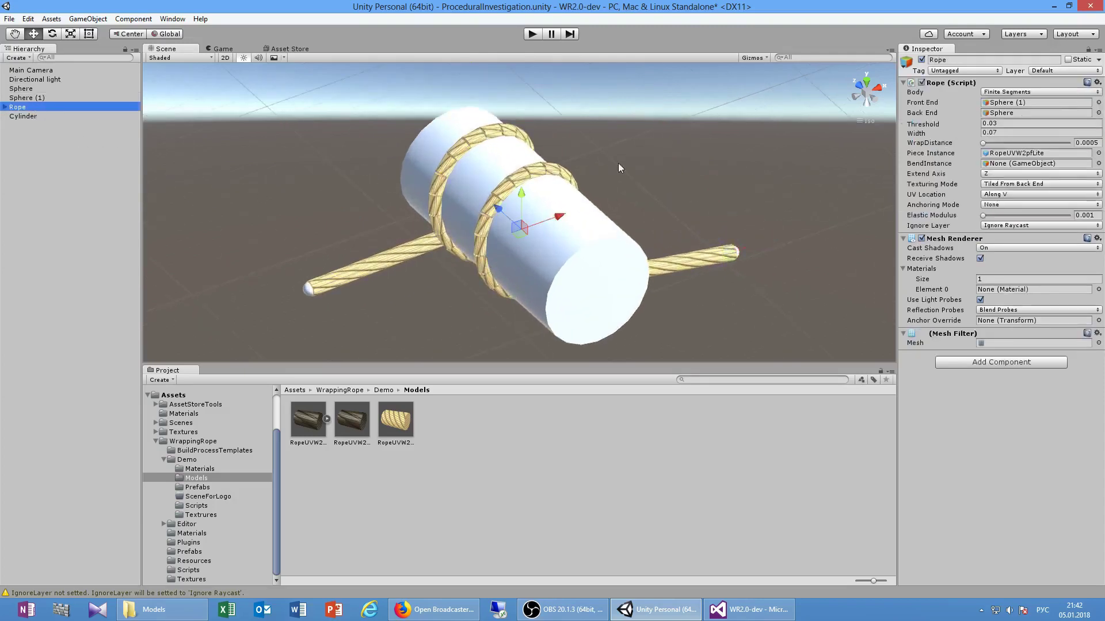
# Step: Set WrapDistance to 0.0252, try the RopeUVW2pf piece, then restore RopeUVW2pfLite
pyautogui.moveTo(972, 133)
pyautogui.mouseDown()
pyautogui.moveTo(1067, 149)
pyautogui.moveTo(1015, 150)
pyautogui.mouseUp()
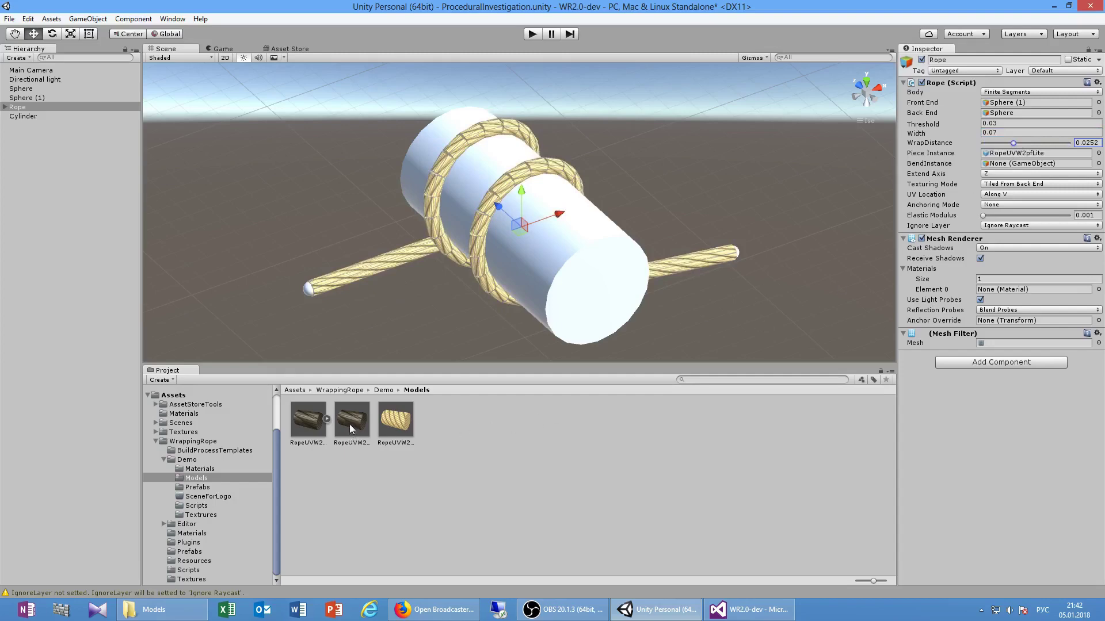
pyautogui.moveTo(350, 423); pyautogui.dragTo(878, 272)
pyautogui.moveTo(878, 273); pyautogui.dragTo(1012, 155)
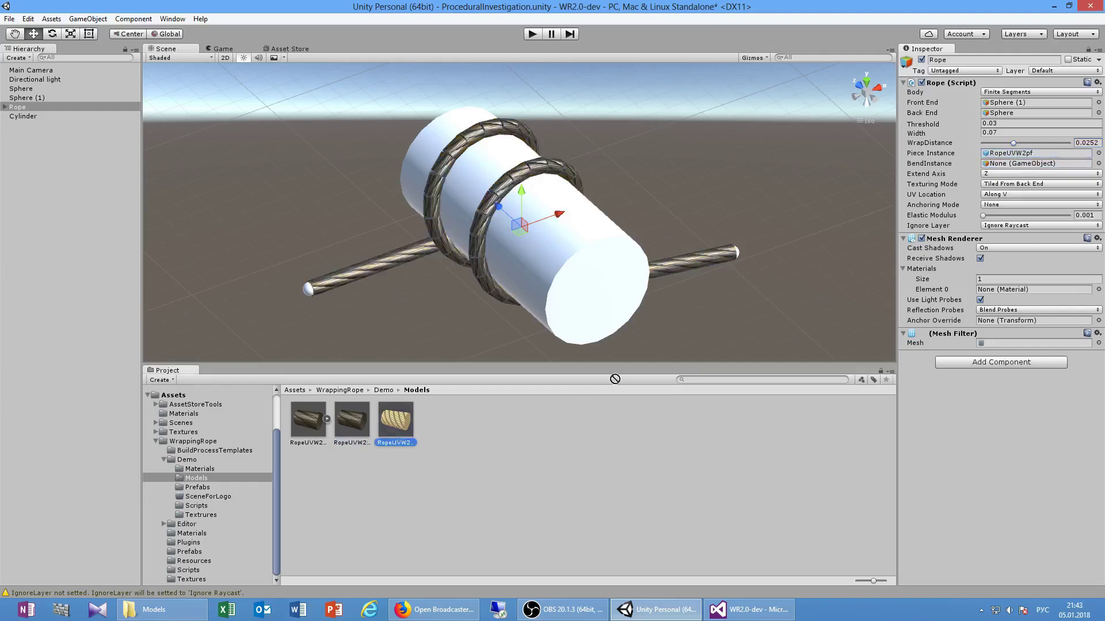
pyautogui.moveTo(394, 428); pyautogui.dragTo(1017, 155)
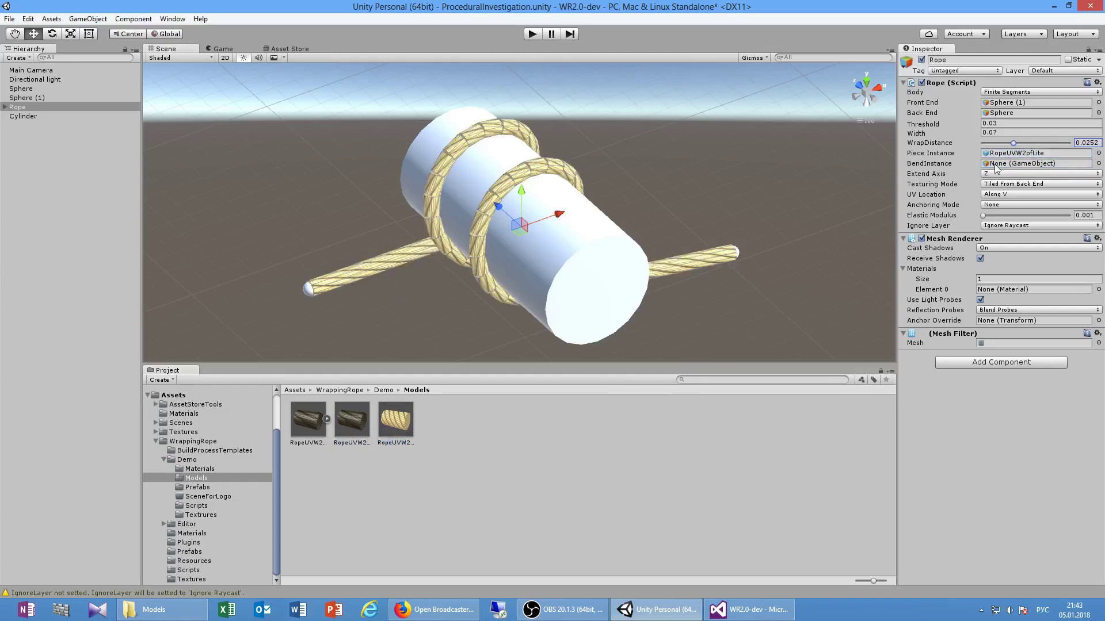
# Step: Add a Rigidbody component to the right-end Sphere
pyautogui.click(736, 253)
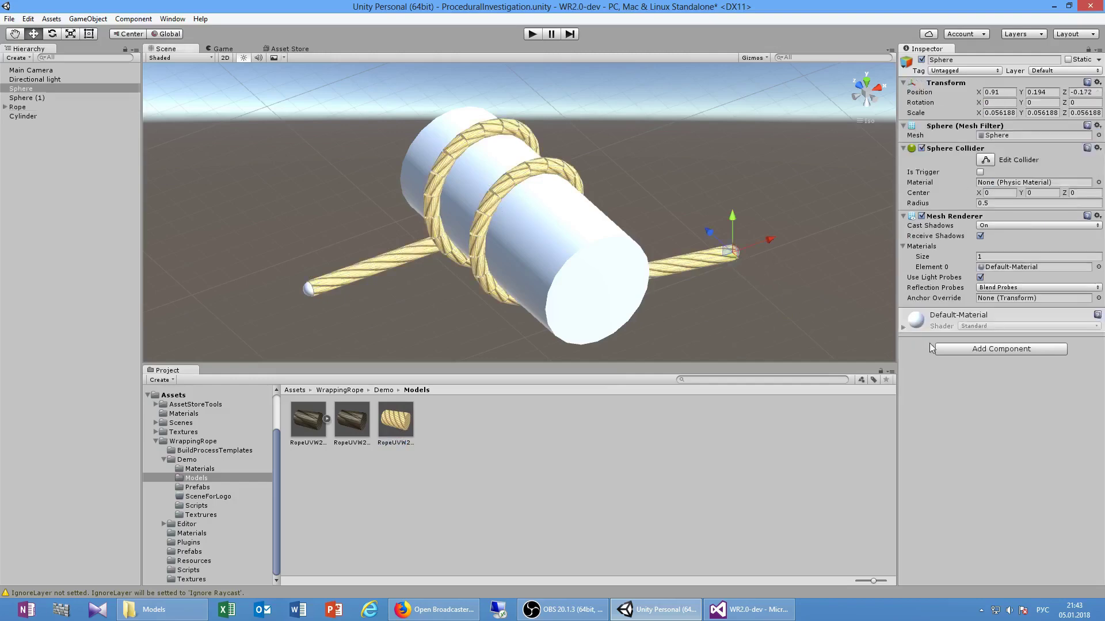
pyautogui.click(971, 350)
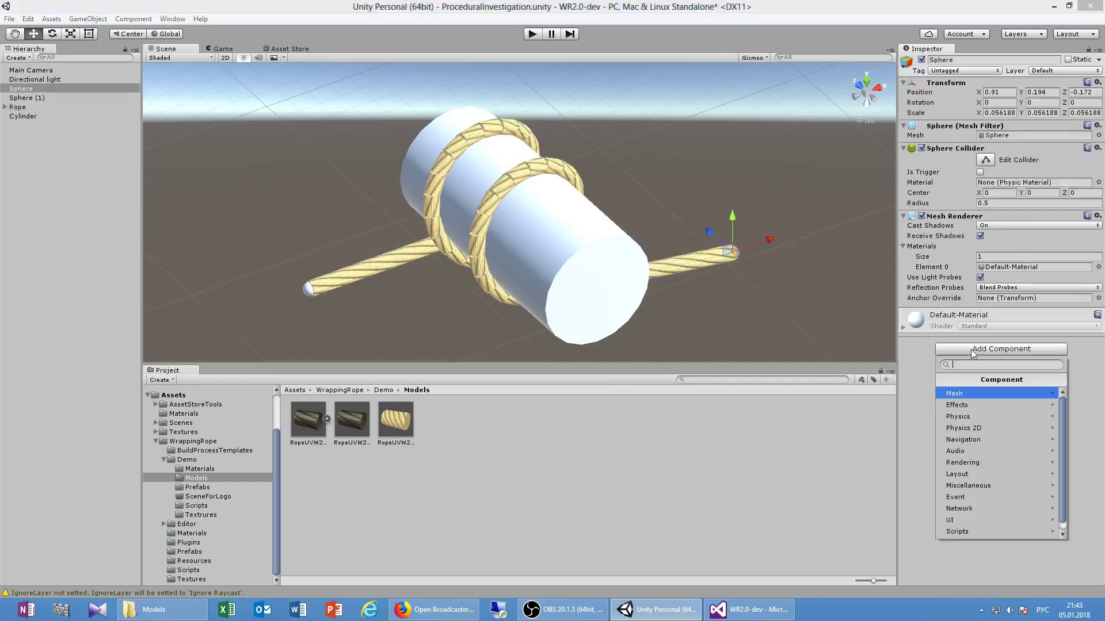
pyautogui.click(968, 416)
pyautogui.click(971, 401)
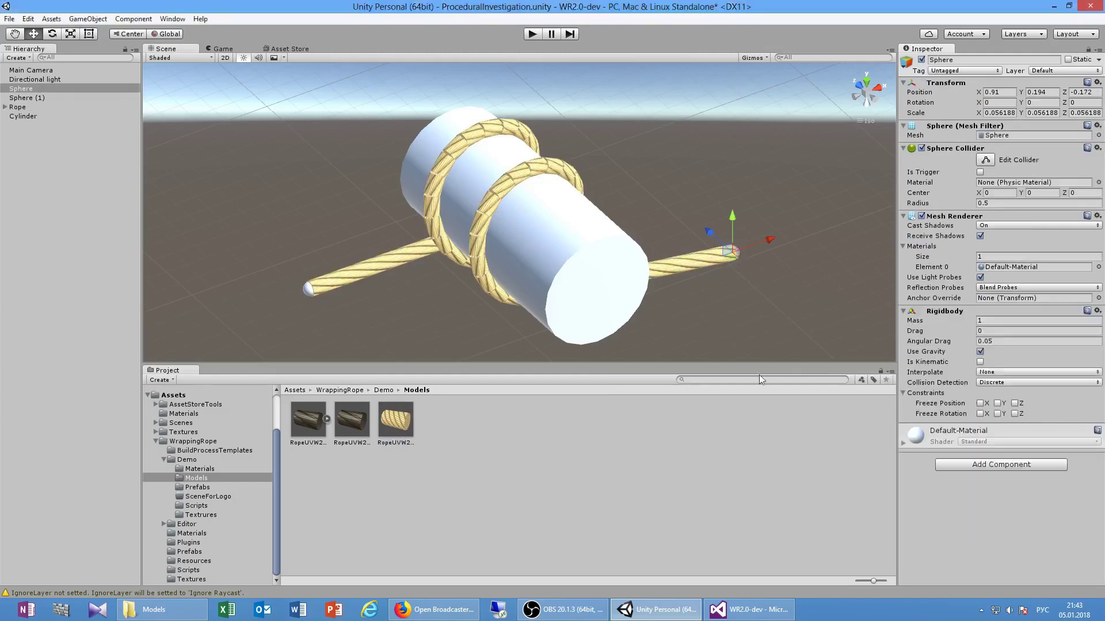
# Step: Set the rope's Anchoring Mode to By Front End and orbit around the rig
pyautogui.click(13, 108)
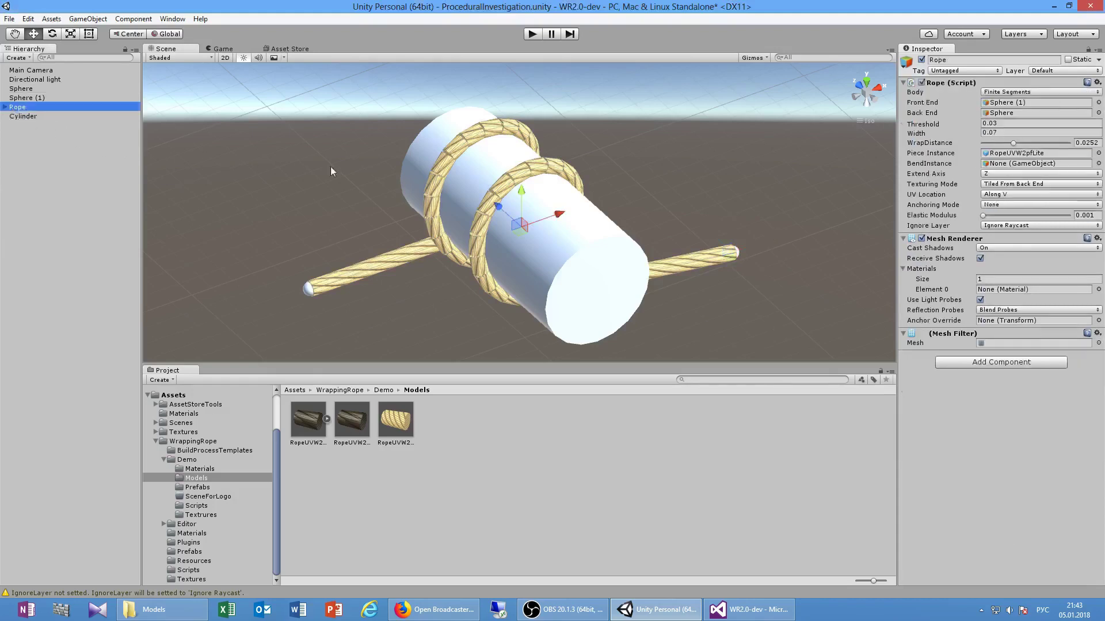
pyautogui.click(990, 205)
pyautogui.click(1006, 231)
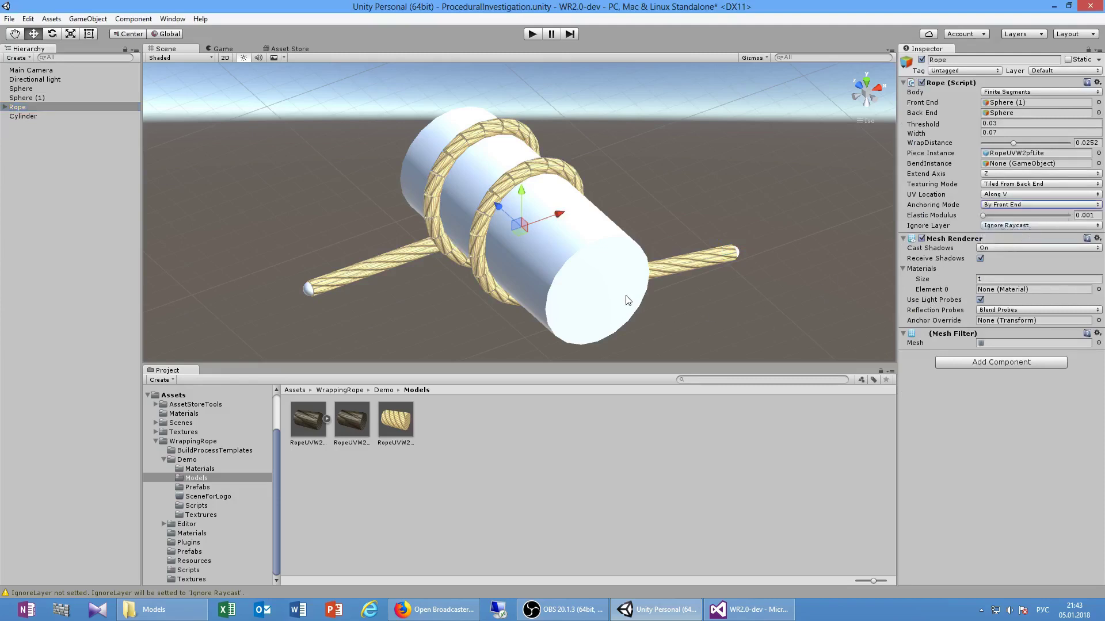
pyautogui.keyDown('alt'); pyautogui.moveTo(627, 299); pyautogui.dragTo(562, 294); pyautogui.keyUp('alt')
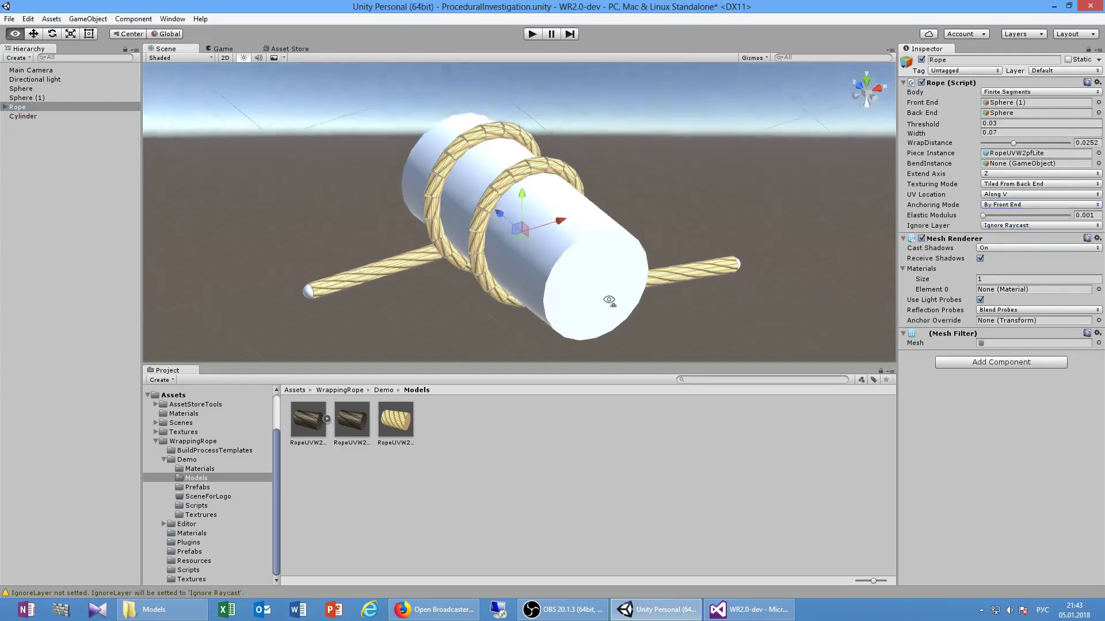
pyautogui.moveTo(563, 294); pyautogui.dragTo(601, 222, button='middle')
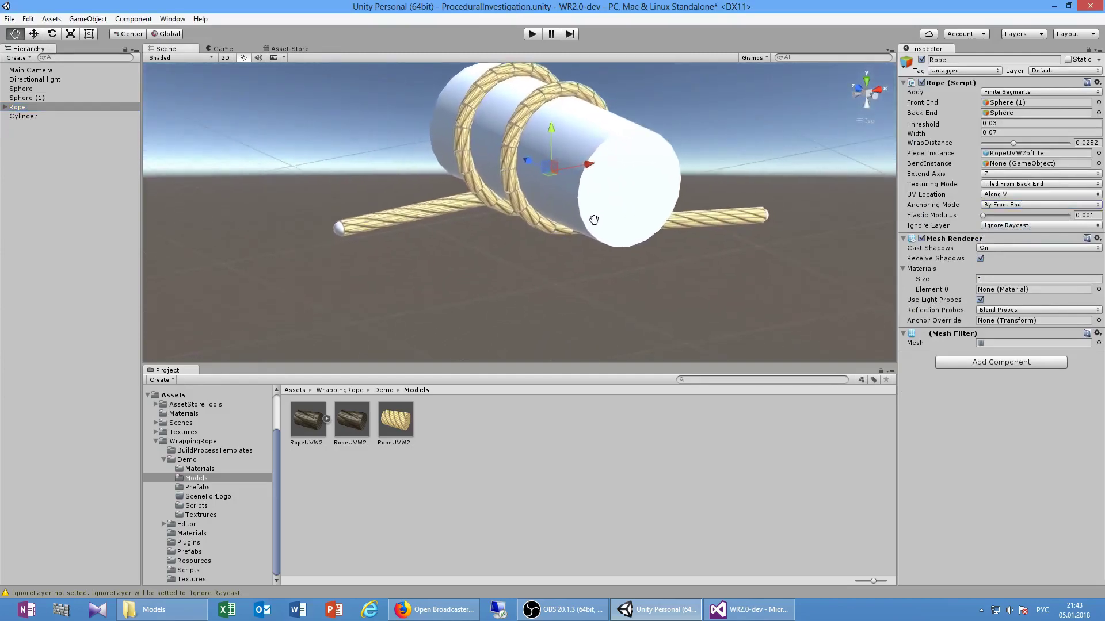
pyautogui.moveTo(575, 271)
pyautogui.keyDown('alt'); pyautogui.mouseDown()
pyautogui.moveTo(626, 265)
pyautogui.moveTo(616, 283)
pyautogui.mouseUp(); pyautogui.keyUp('alt')
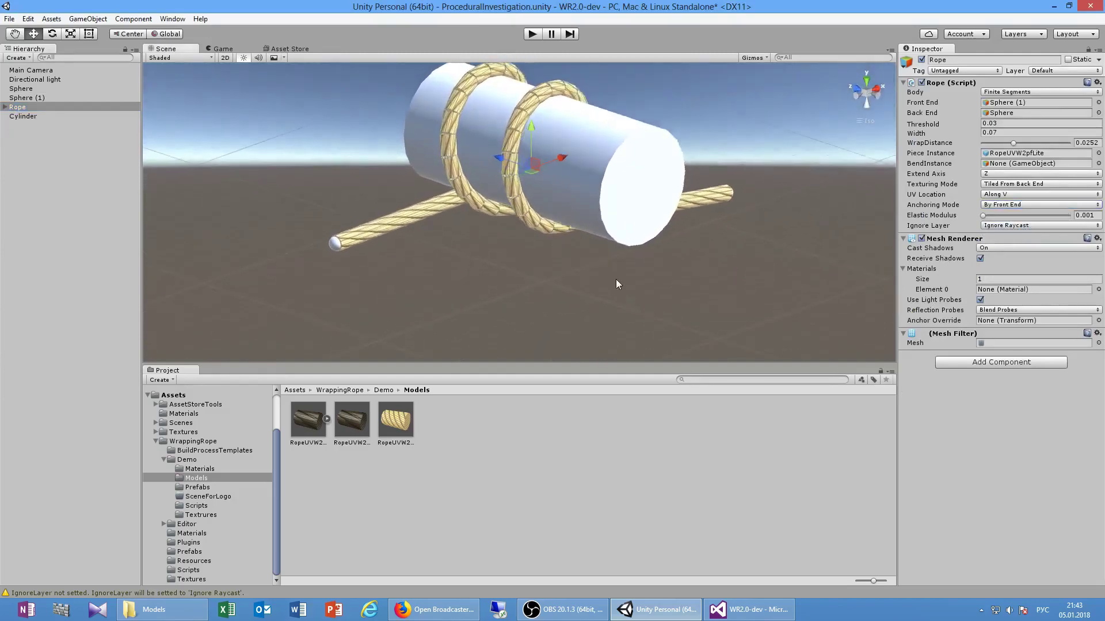
pyautogui.click(29, 71)
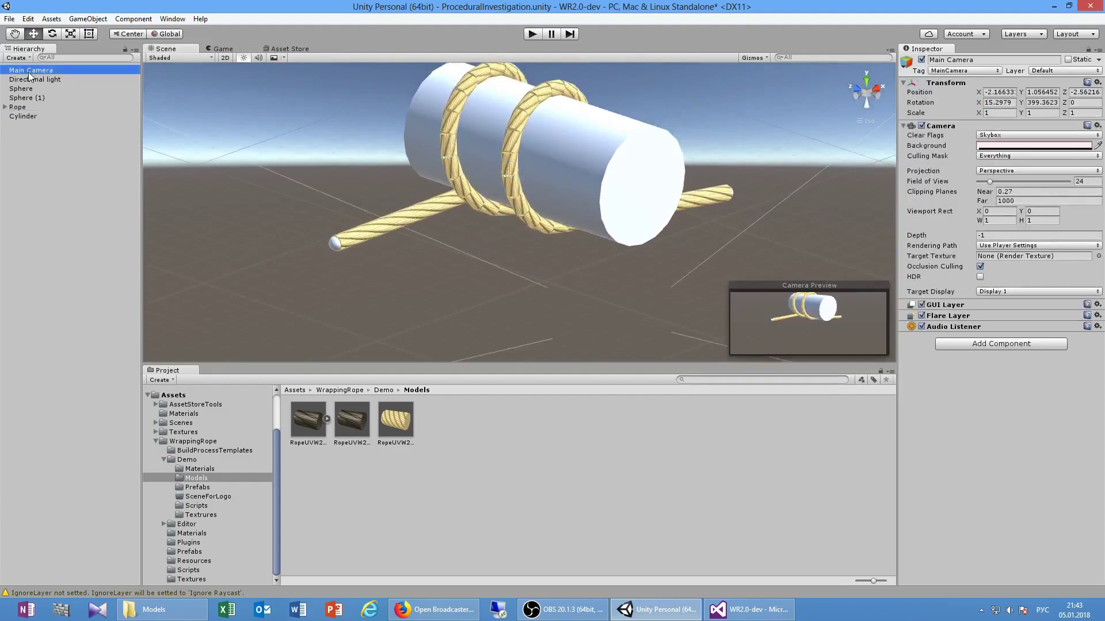
pyautogui.click(533, 35)
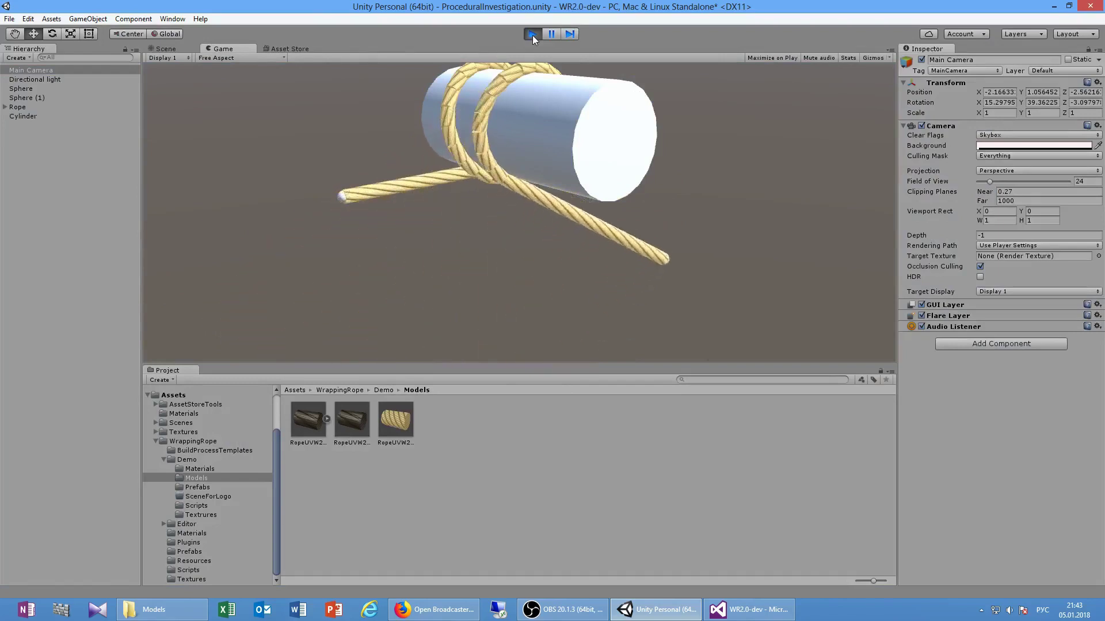
pyautogui.click(533, 36)
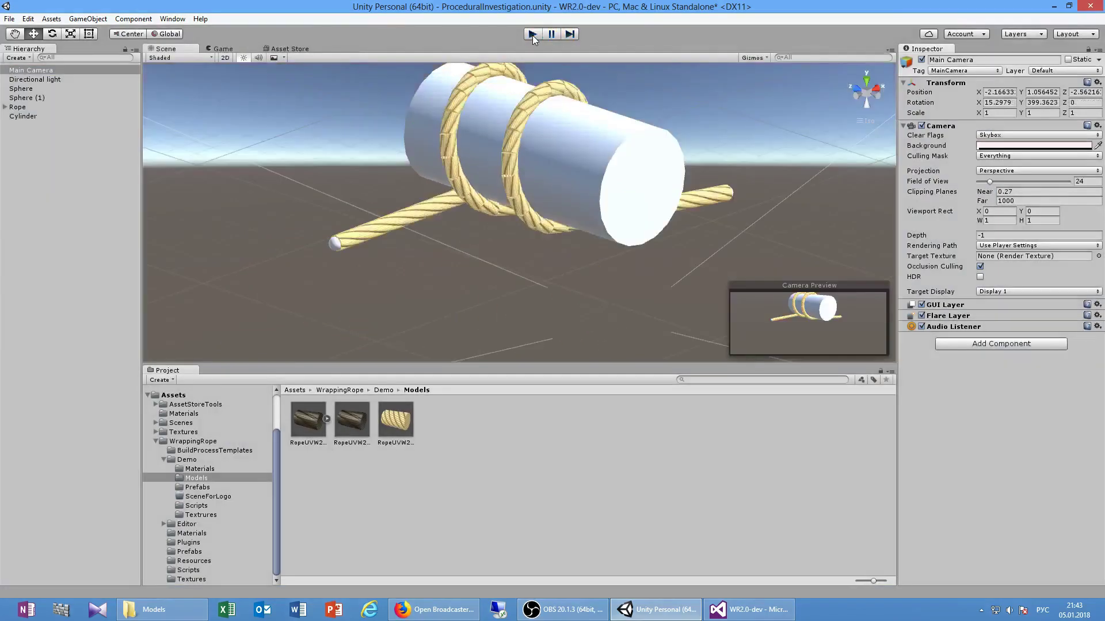
pyautogui.rightClick(25, 165)
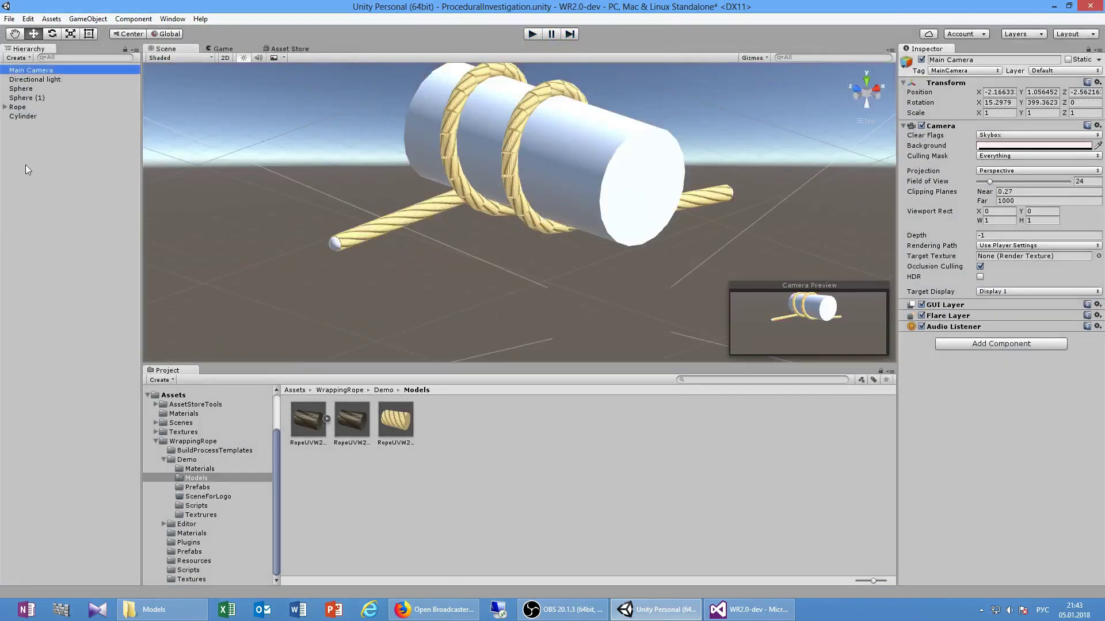
# Step: Create an empty object at the scene root named Rope&Cylinder
pyautogui.click(64, 260)
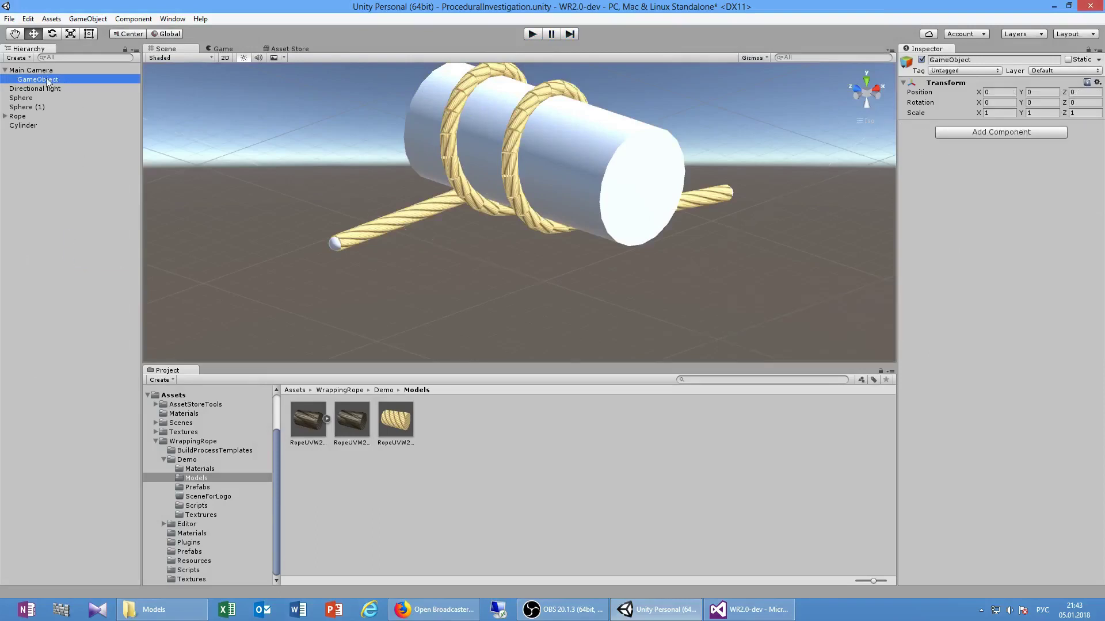
pyautogui.moveTo(47, 80); pyautogui.dragTo(46, 178)
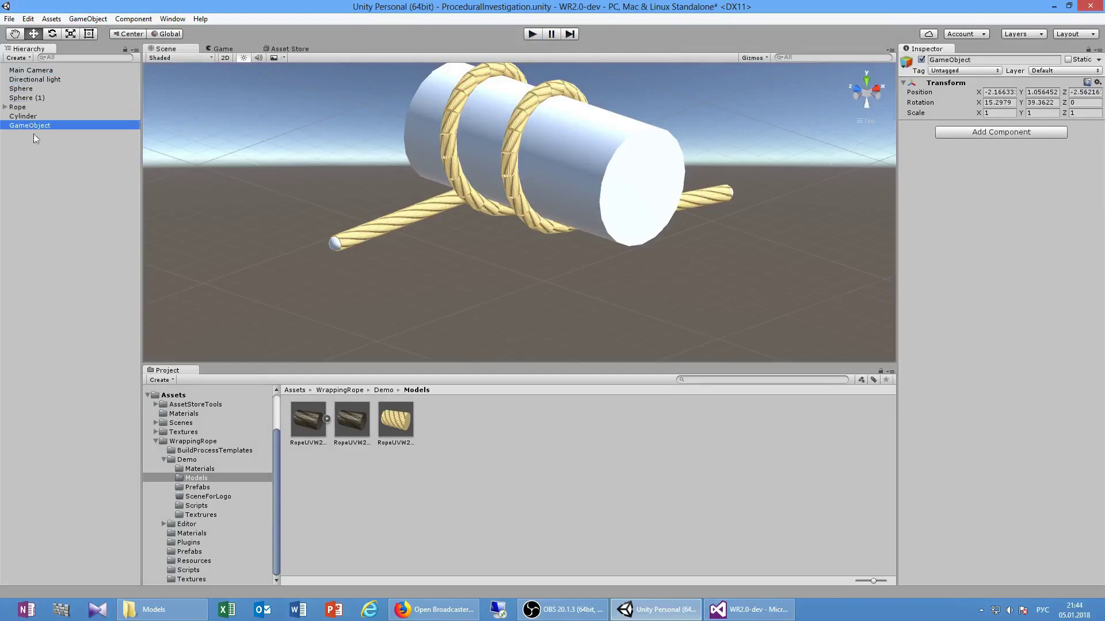
pyautogui.click(33, 126)
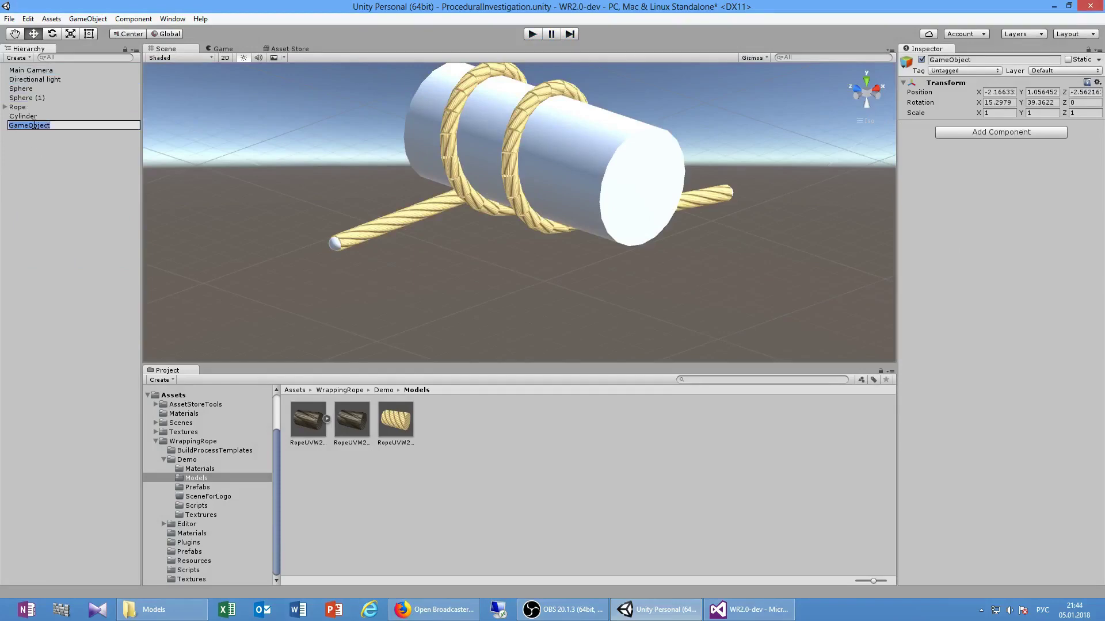
pyautogui.write('Кщзу')
pyautogui.press('Pause')
pyautogui.write('&Cylin')
pyautogui.write('der')
pyautogui.press('Return')
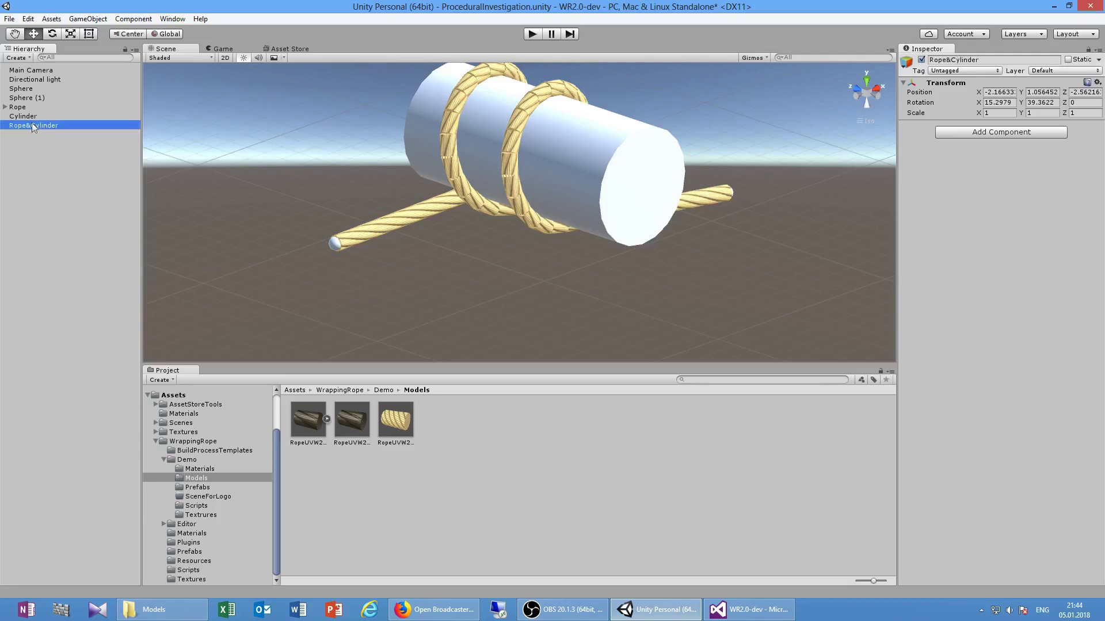
# Step: Make Sphere, Sphere (1), Rope and Cylinder children of Rope&Cylinder
pyautogui.click(25, 117)
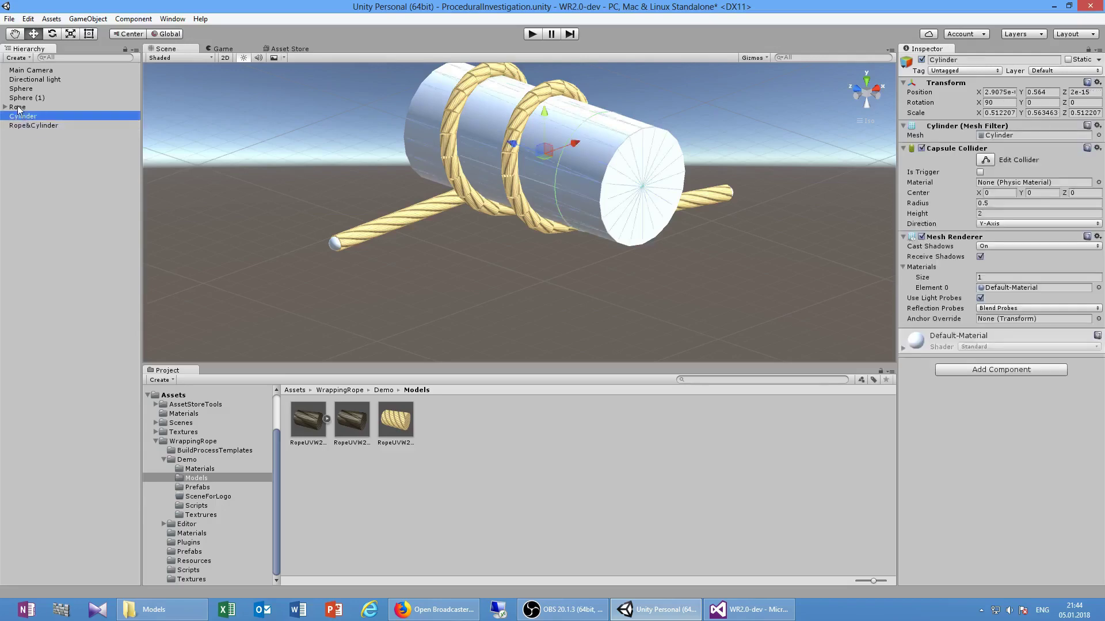
pyautogui.keyDown('shift'); pyautogui.click(21, 98); pyautogui.keyUp('shift')
pyautogui.keyDown('shift'); pyautogui.click(21, 88); pyautogui.keyUp('shift')
pyautogui.moveTo(21, 90); pyautogui.dragTo(32, 126)
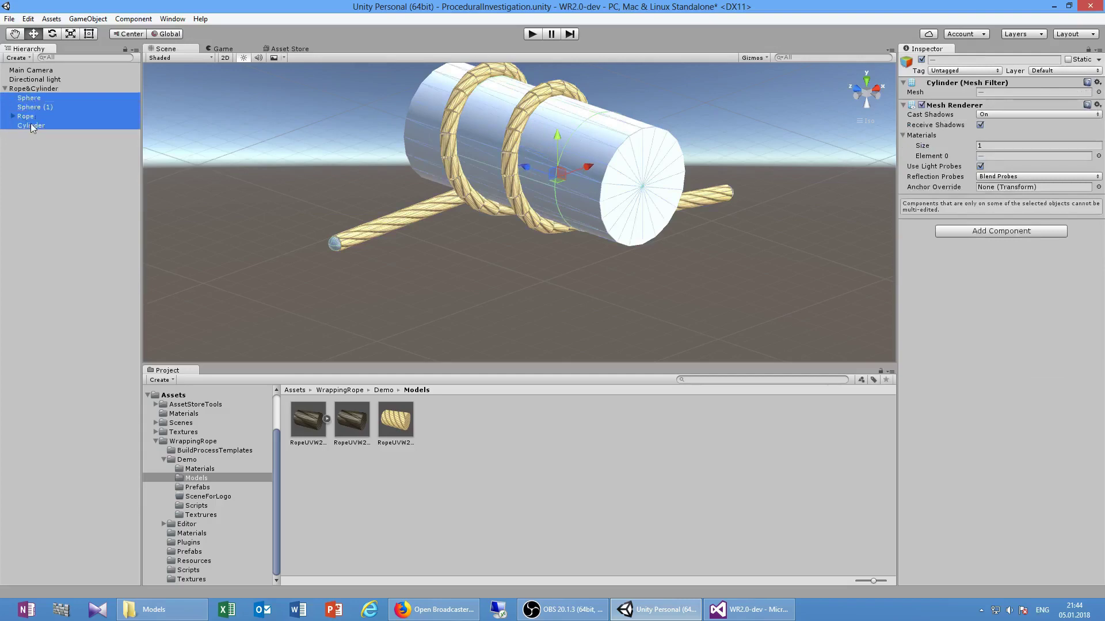
# Step: Save Rope&Cylinder as a prefab in Prefabs, delete the original, and place the prefab back in the scene
pyautogui.click(199, 554)
pyautogui.click(48, 181)
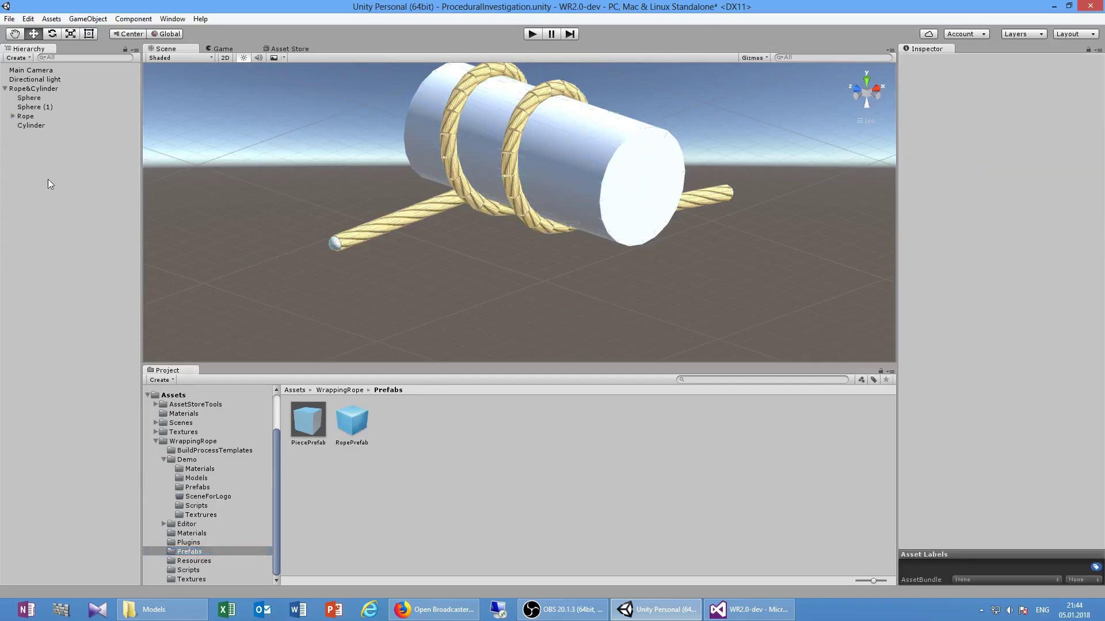
pyautogui.moveTo(23, 89); pyautogui.dragTo(450, 471)
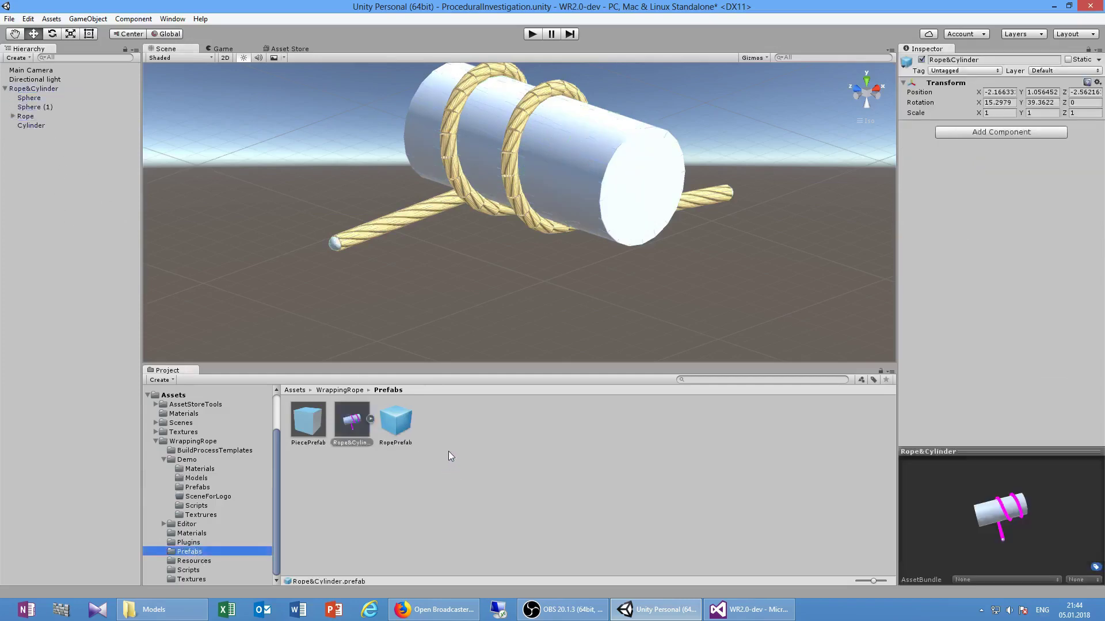
pyautogui.click(11, 90)
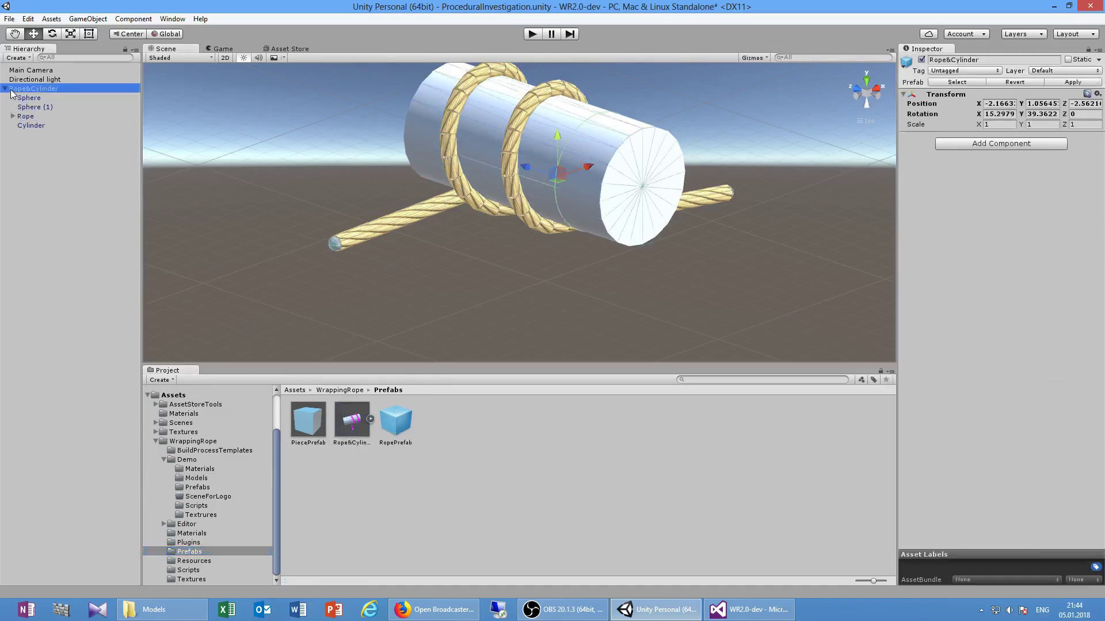
pyautogui.press('Delete')
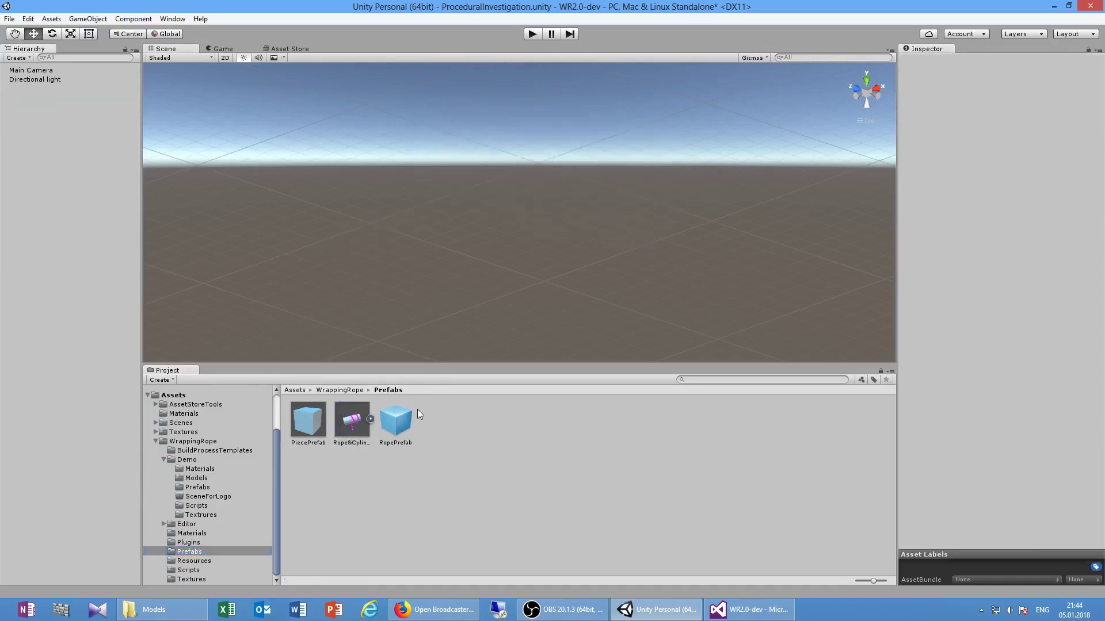
pyautogui.click(346, 422)
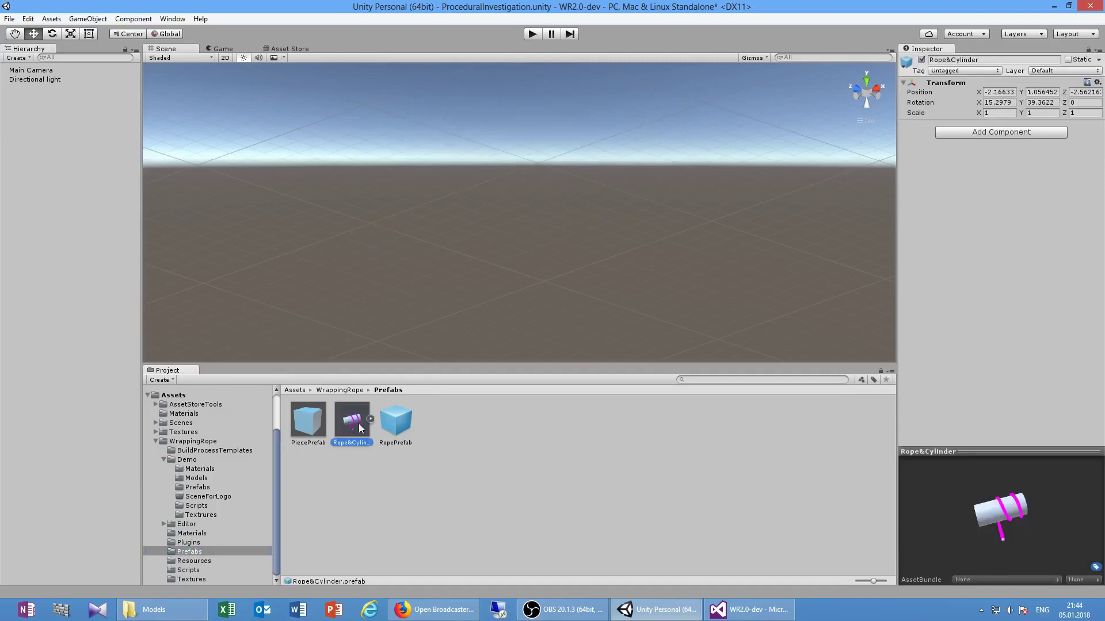
pyautogui.moveTo(358, 423); pyautogui.dragTo(44, 199)
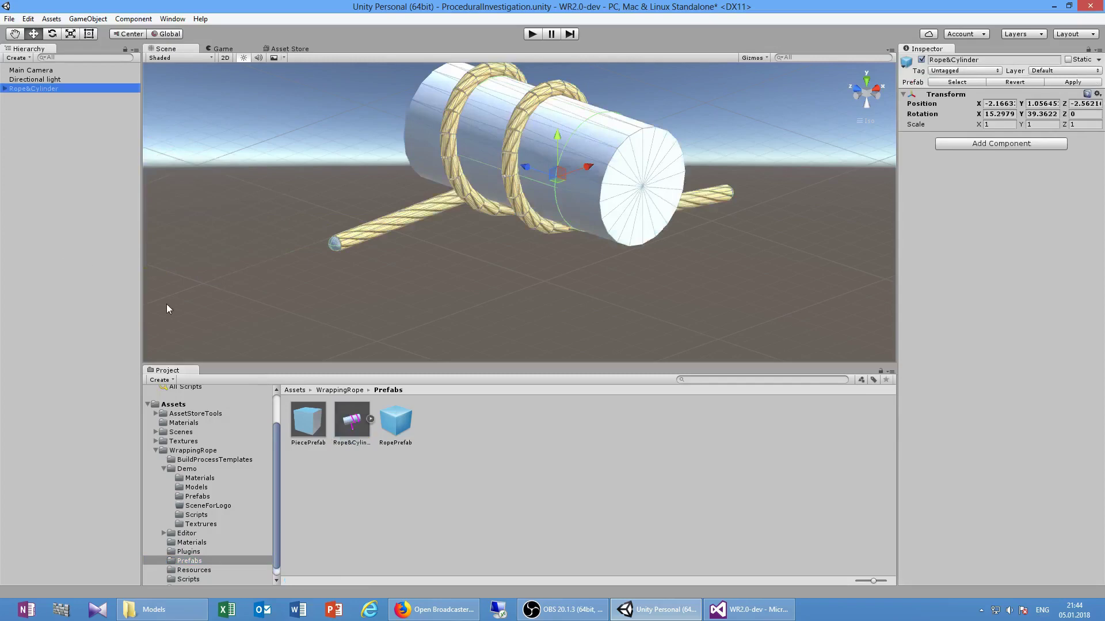
pyautogui.click(5, 88)
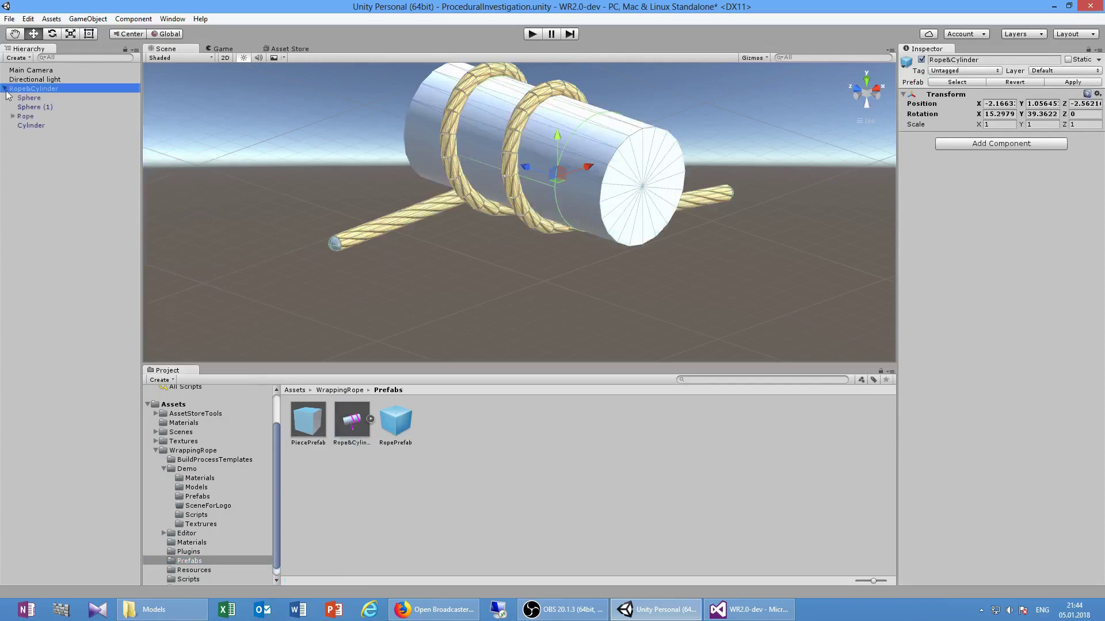
# Step: Make the rope body Continuous and assign the RopeBumpDiffuse material
pyautogui.click(26, 116)
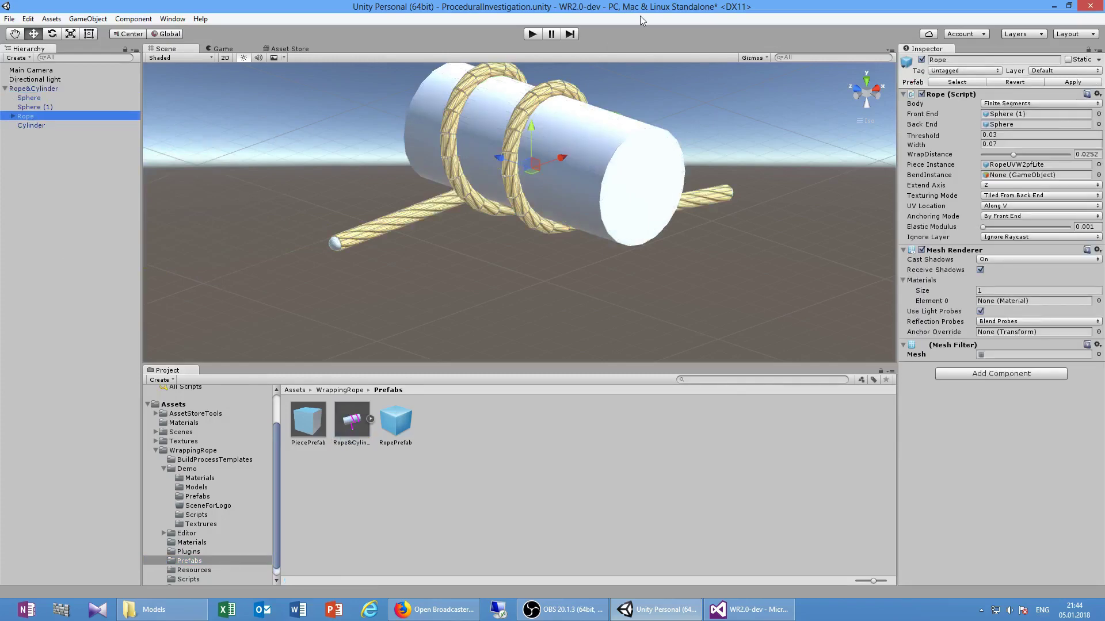
pyautogui.click(1004, 105)
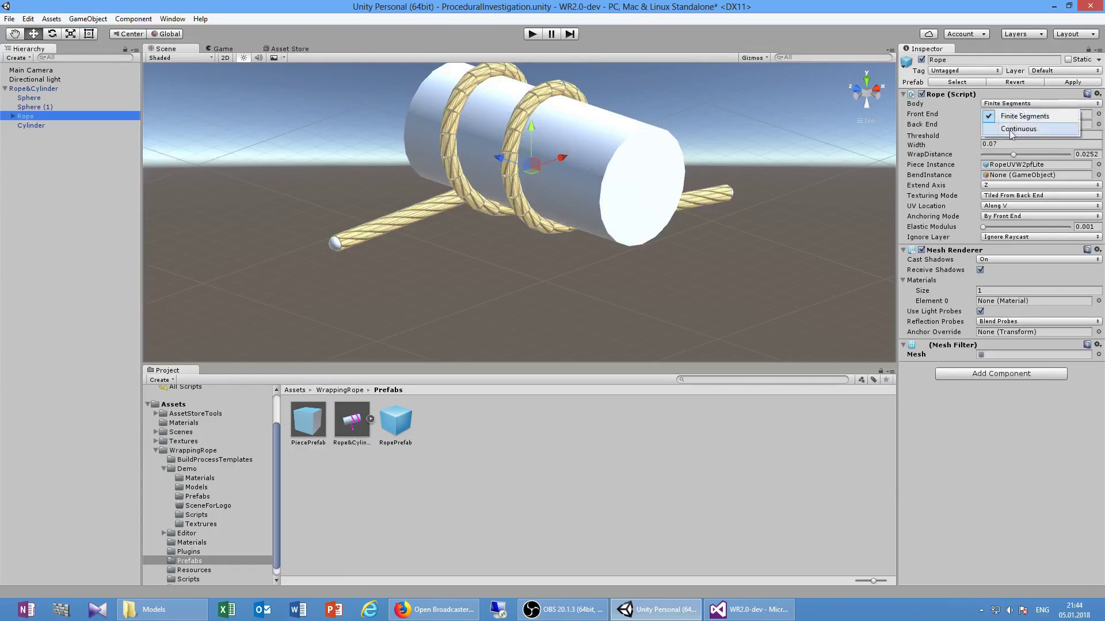
pyautogui.click(1011, 129)
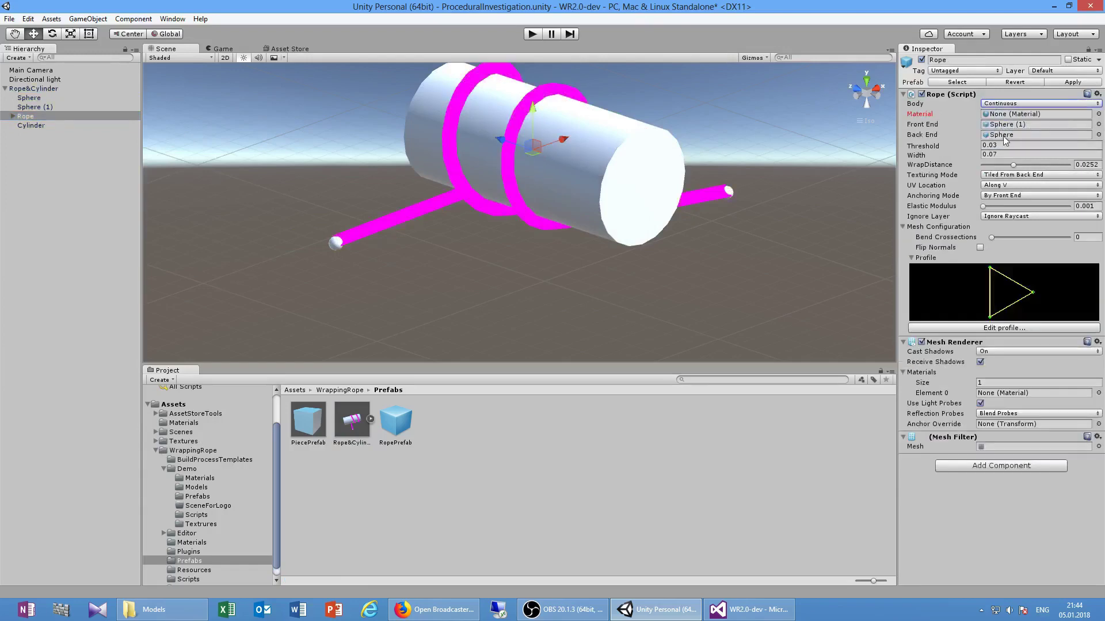
pyautogui.click(207, 544)
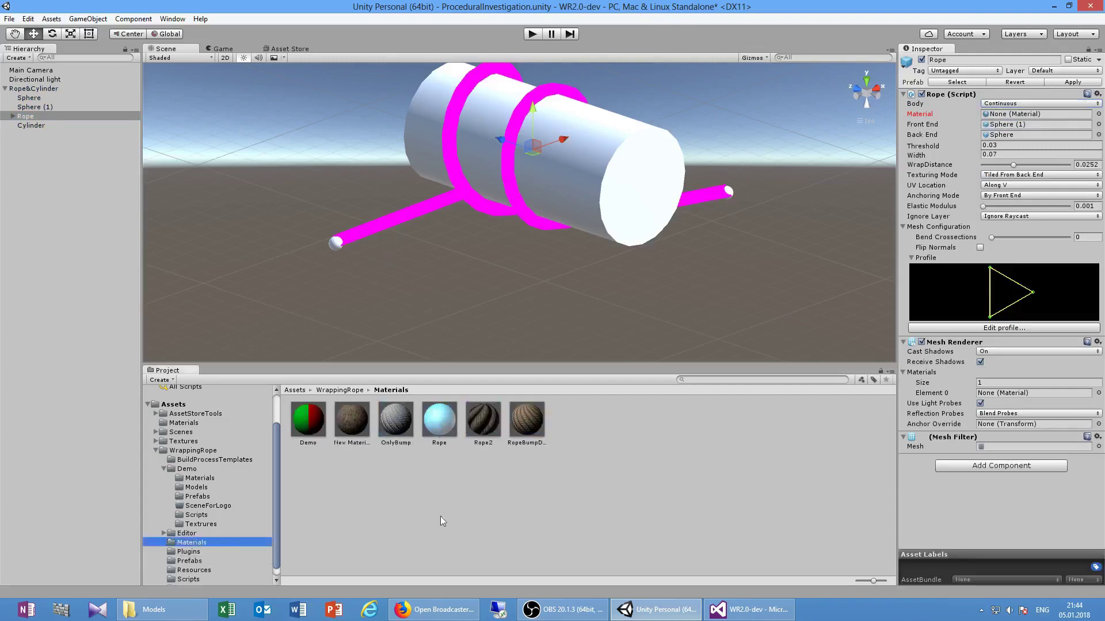
pyautogui.click(530, 426)
pyautogui.moveTo(528, 424); pyautogui.dragTo(1014, 117)
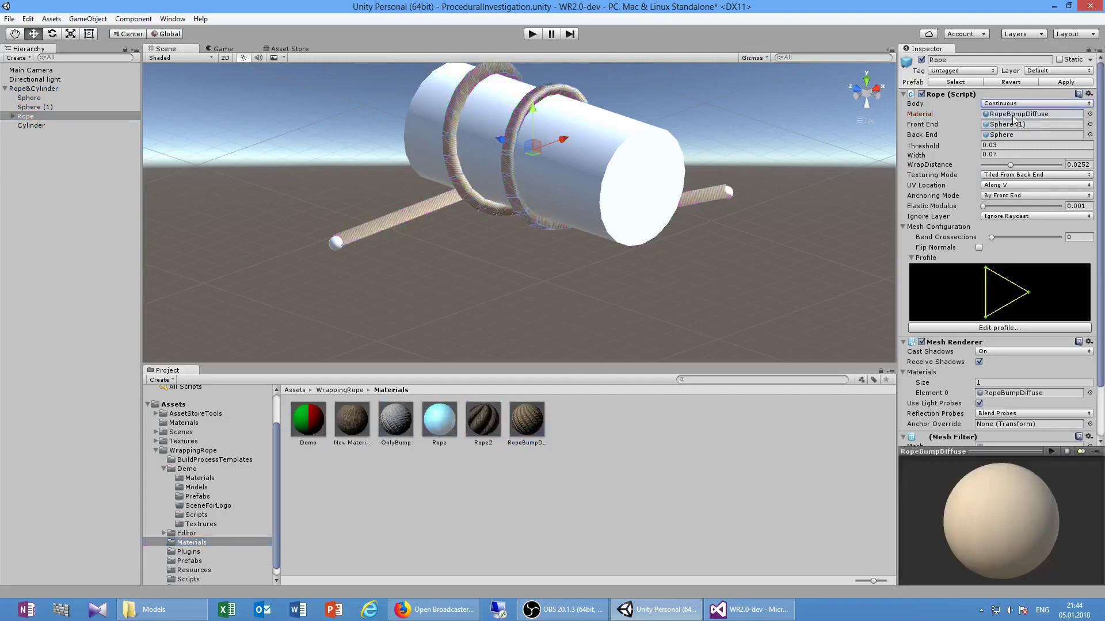
# Step: Keep texturing Tiled From Back End and set the rope's UV Location to Along U
pyautogui.moveTo(506, 271)
pyautogui.keyDown('alt'); pyautogui.mouseDown()
pyautogui.moveTo(645, 151)
pyautogui.moveTo(577, 234)
pyautogui.moveTo(556, 299)
pyautogui.mouseUp(); pyautogui.keyUp('alt')
pyautogui.scroll(3, 555, 231)
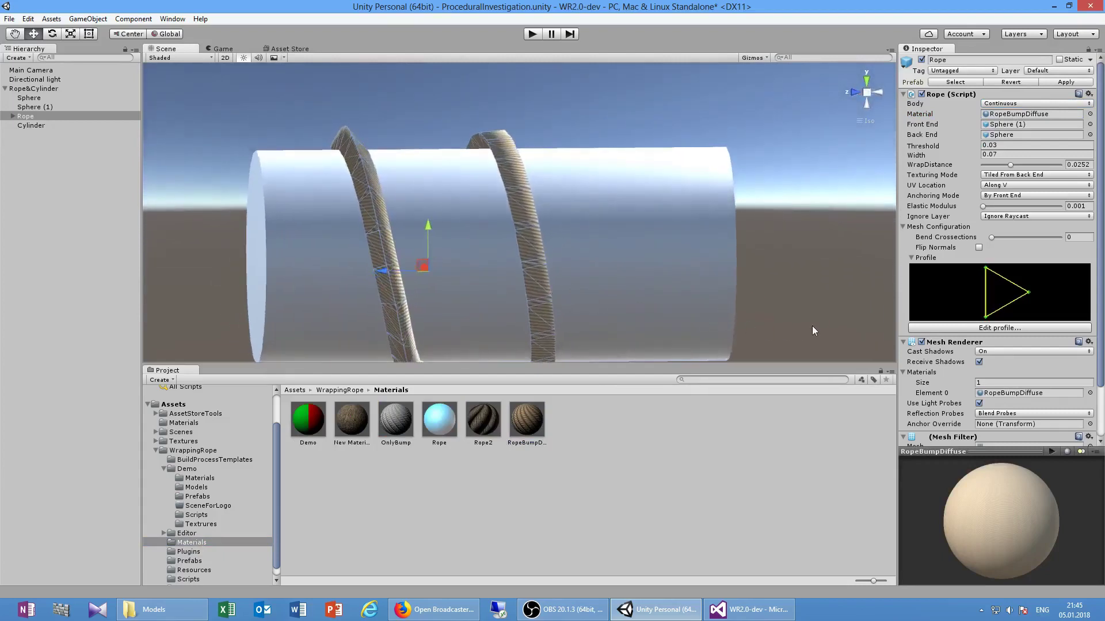
pyautogui.click(1002, 175)
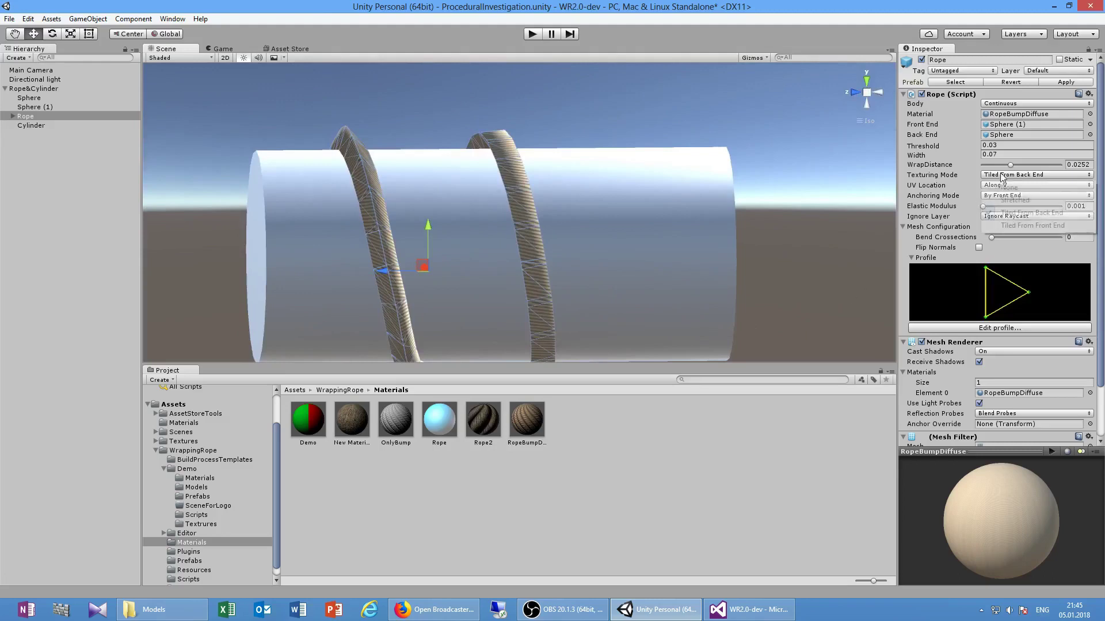
pyautogui.click(1001, 175)
pyautogui.click(1001, 176)
pyautogui.click(1001, 176)
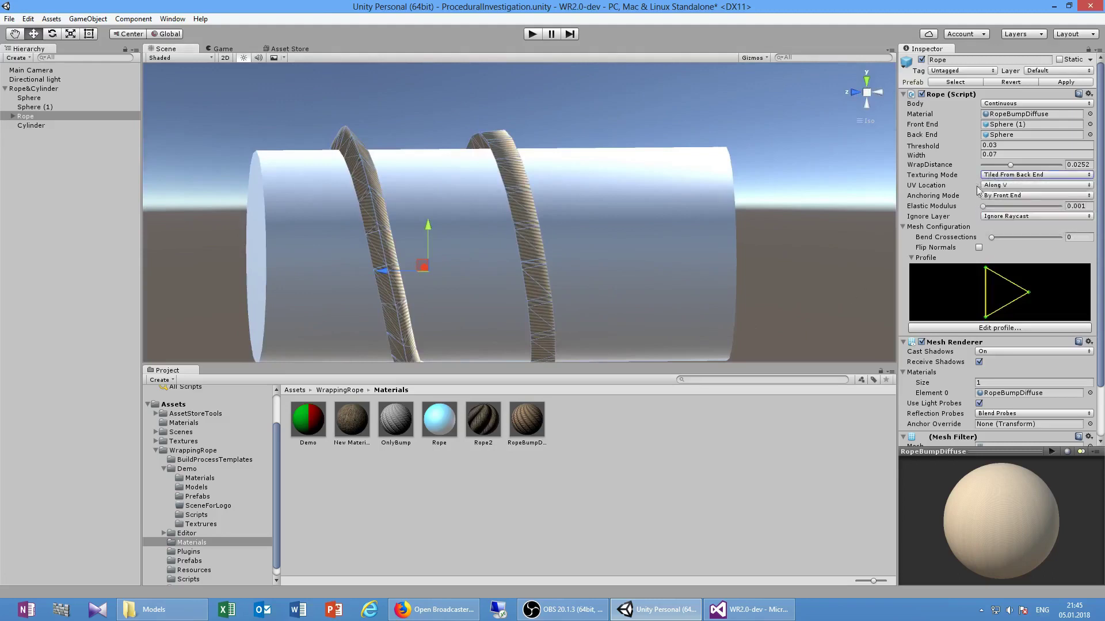
pyautogui.click(995, 187)
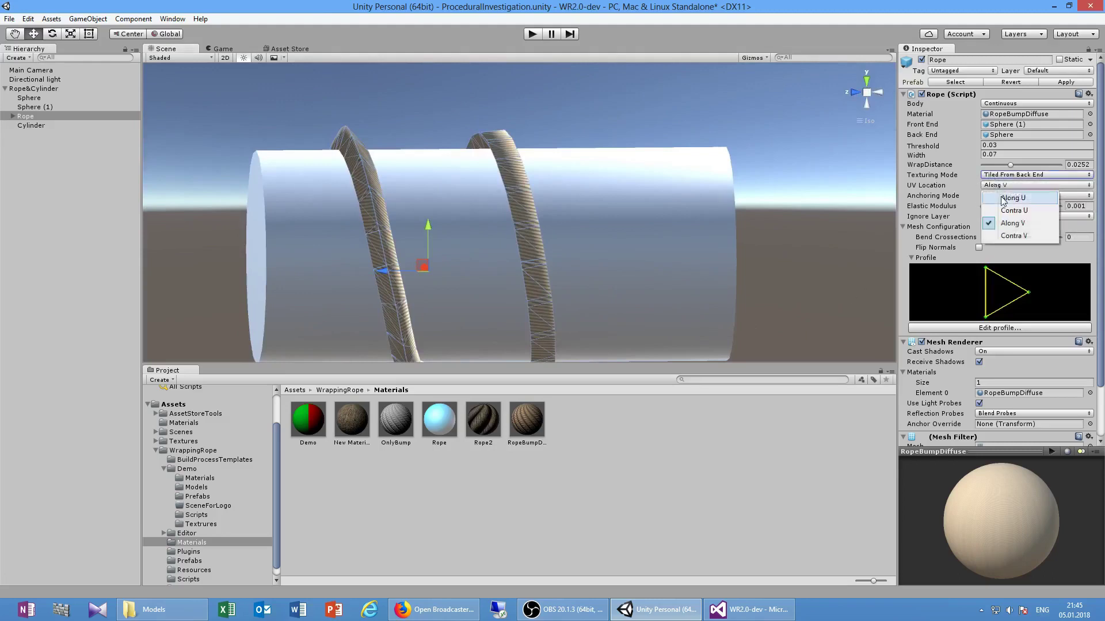
pyautogui.click(1001, 198)
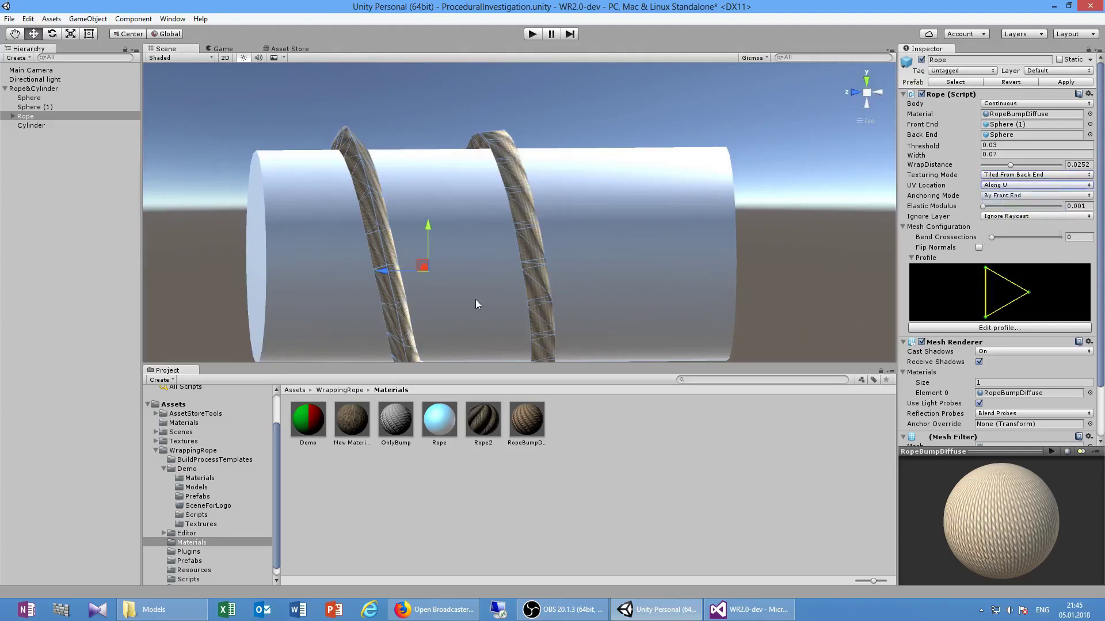
pyautogui.moveTo(475, 299)
pyautogui.mouseDown(button='middle')
pyautogui.moveTo(485, 216)
pyautogui.moveTo(484, 275)
pyautogui.mouseUp(button='middle')
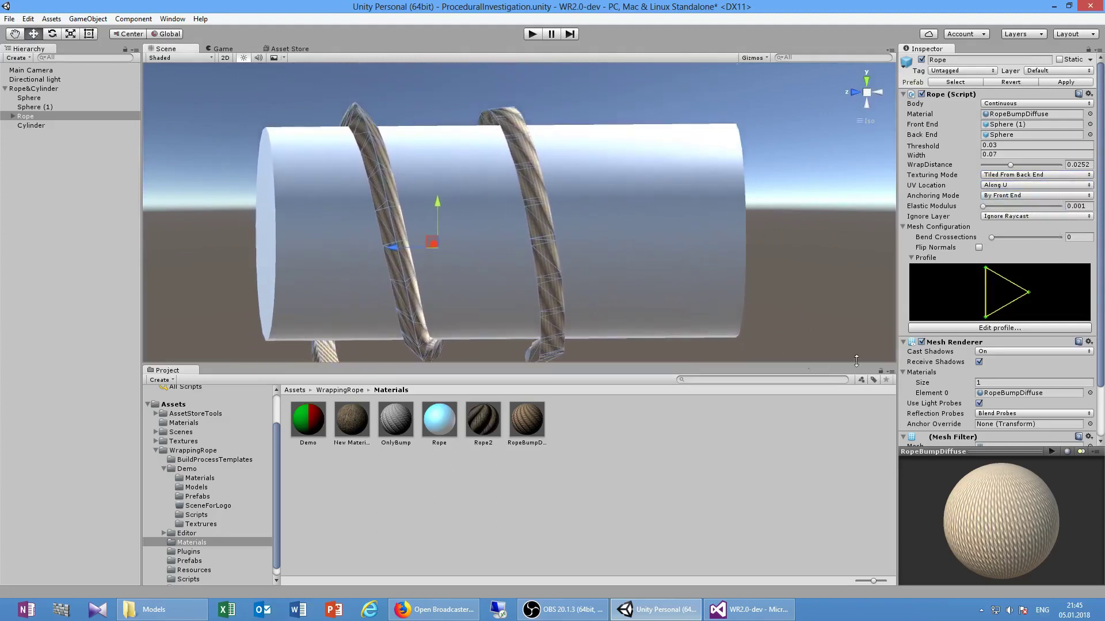
# Step: Add five points to the triangular rope profile and regularize it into an octagon
pyautogui.click(944, 329)
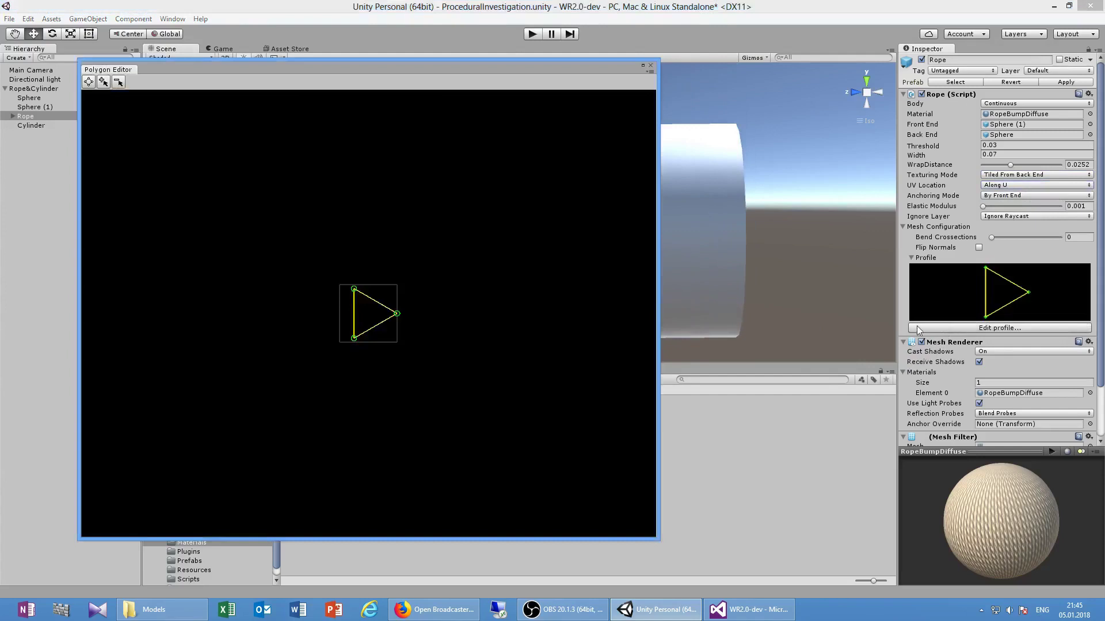
pyautogui.moveTo(654, 84)
pyautogui.mouseDown()
pyautogui.moveTo(447, 241)
pyautogui.moveTo(867, 143)
pyautogui.moveTo(930, 92)
pyautogui.mouseUp()
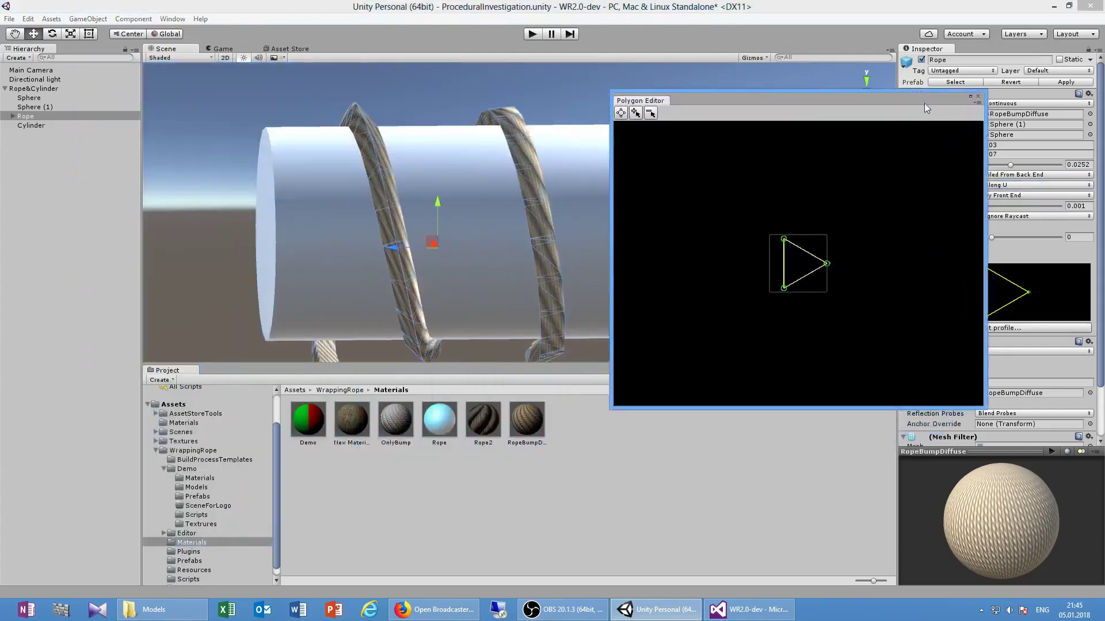
pyautogui.click(636, 113)
pyautogui.click(804, 251)
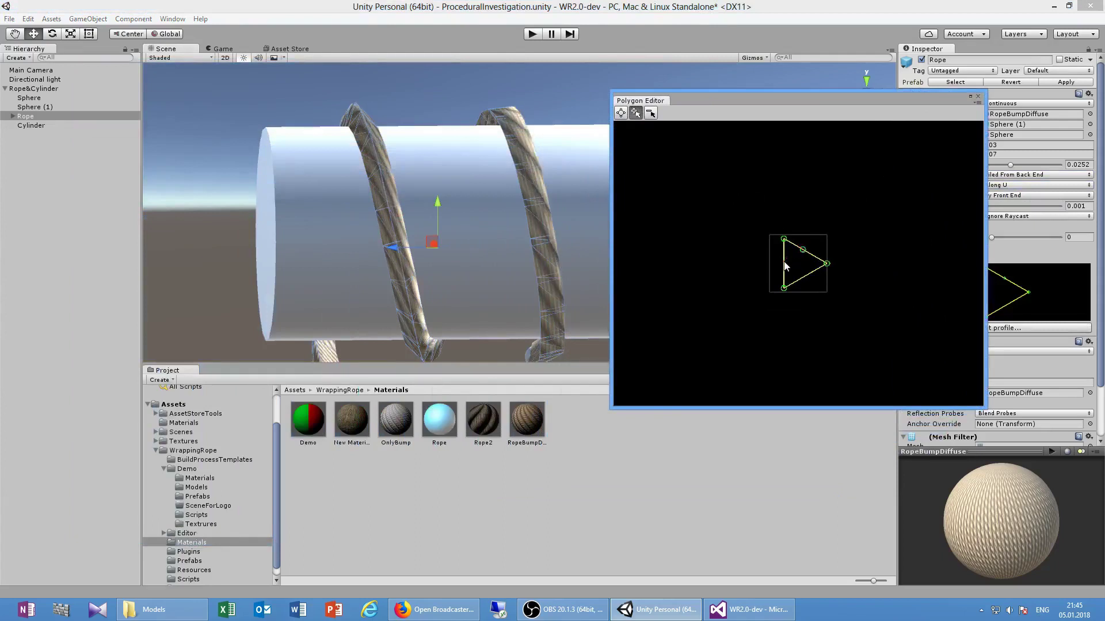
pyautogui.click(783, 261)
pyautogui.click(798, 280)
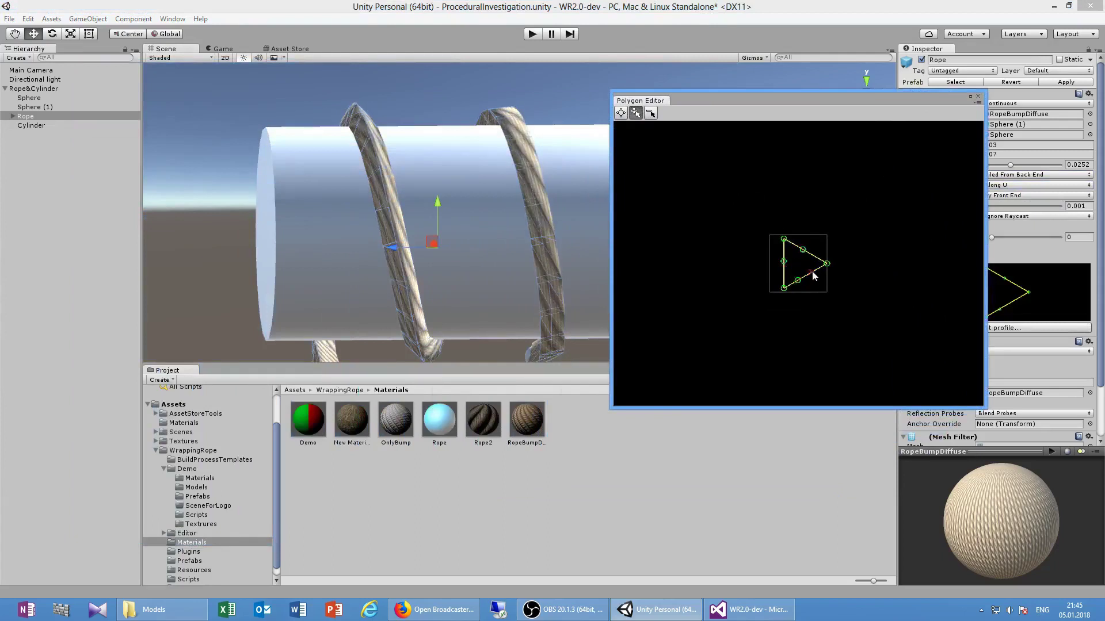
pyautogui.click(812, 271)
pyautogui.click(812, 255)
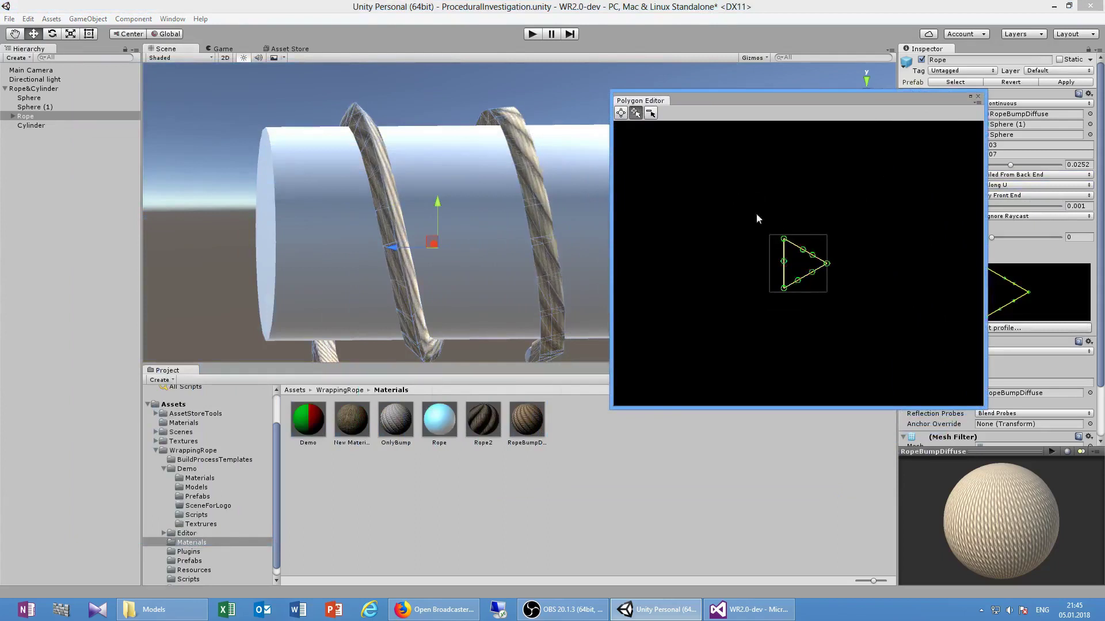
pyautogui.click(621, 115)
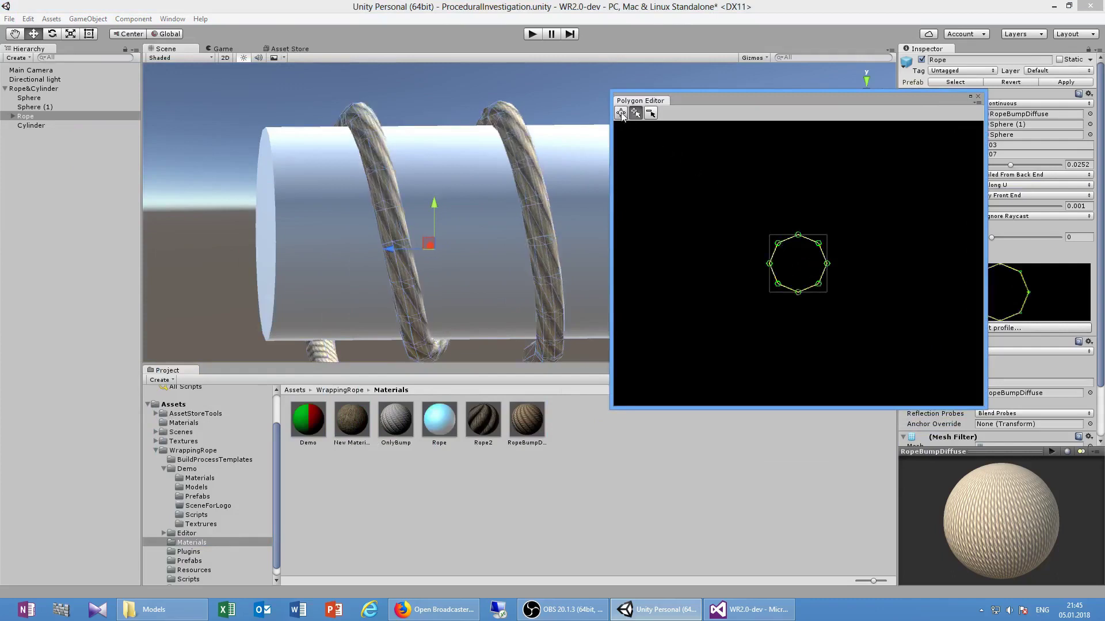
# Step: Drag a profile vertex, restore the regular octagon, and close the Polygon Editor
pyautogui.moveTo(506, 212)
pyautogui.keyDown('alt'); pyautogui.mouseDown()
pyautogui.moveTo(505, 190)
pyautogui.moveTo(497, 236)
pyautogui.mouseUp(); pyautogui.keyUp('alt')
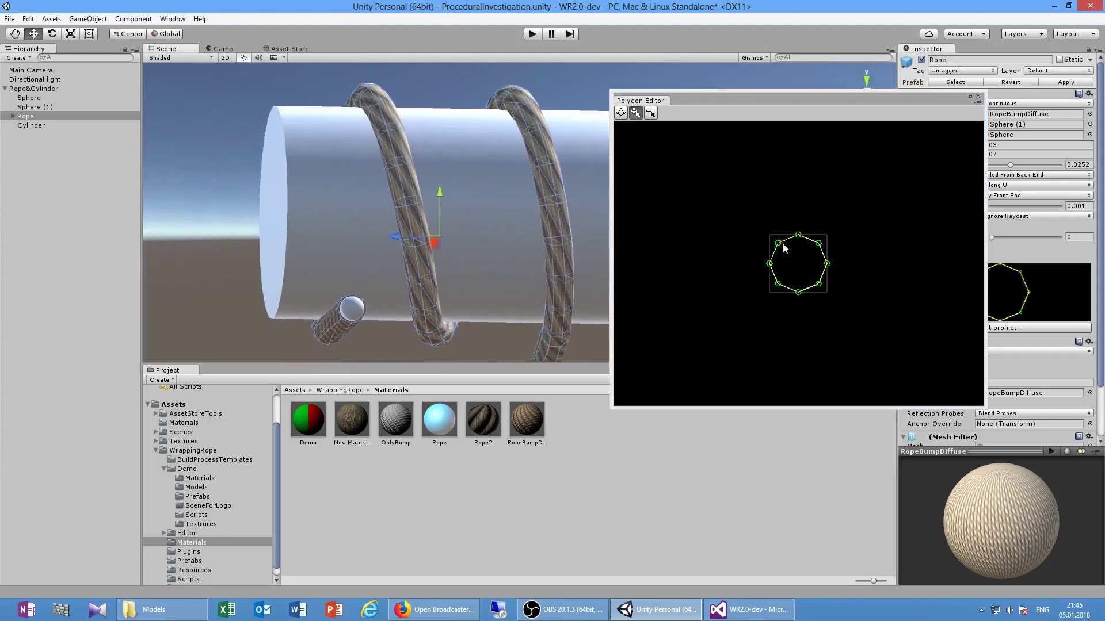
pyautogui.click(737, 196)
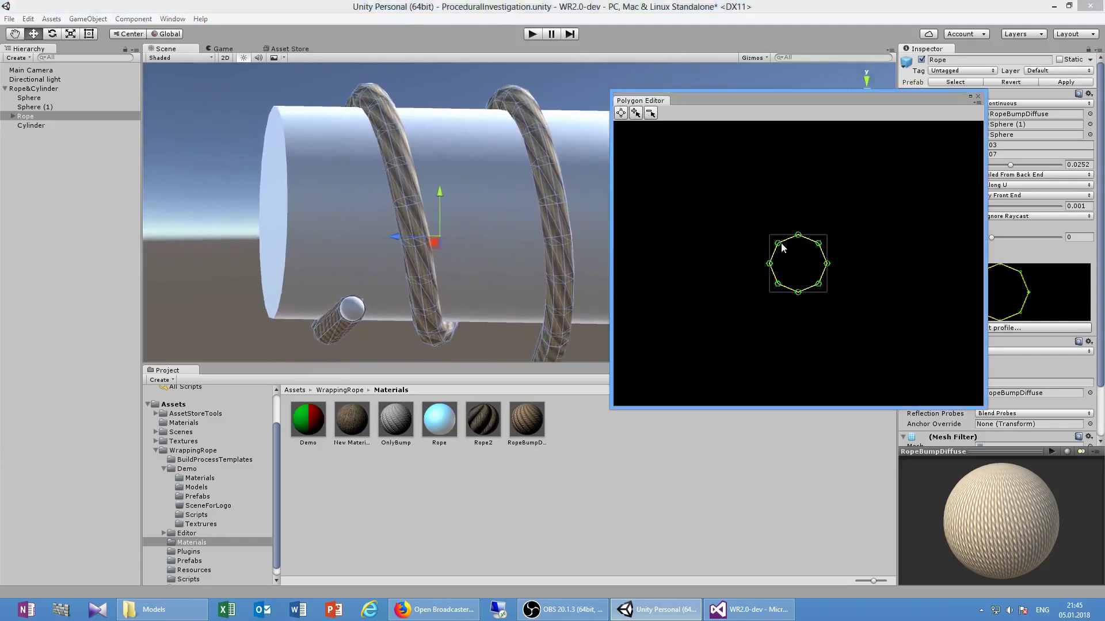
pyautogui.moveTo(781, 245)
pyautogui.mouseDown()
pyautogui.moveTo(753, 213)
pyautogui.moveTo(817, 197)
pyautogui.moveTo(805, 224)
pyautogui.mouseUp()
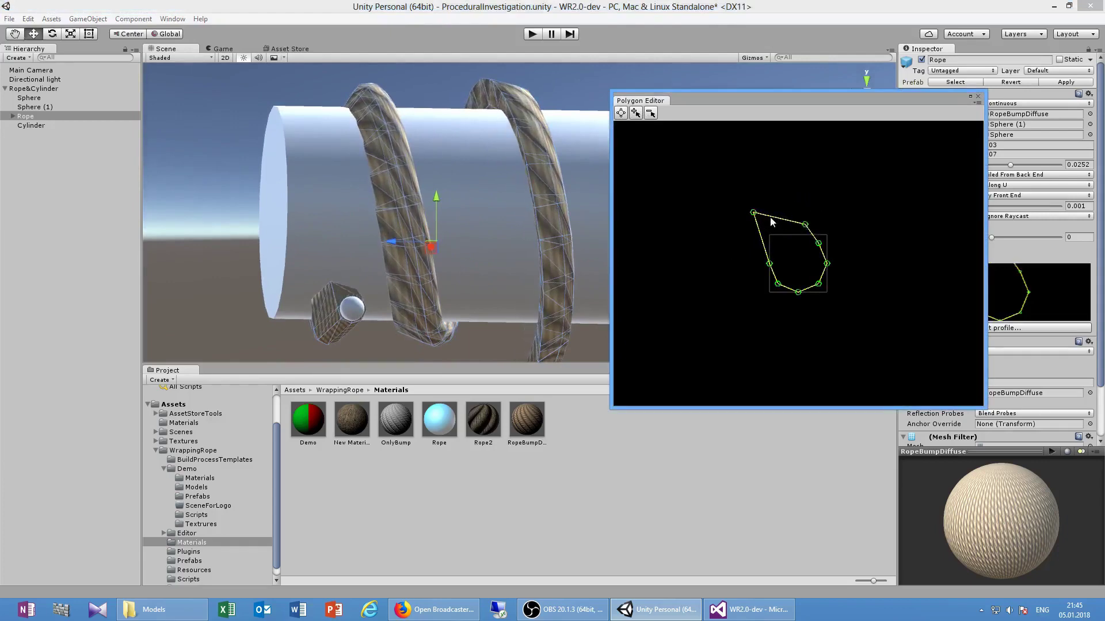
pyautogui.click(620, 113)
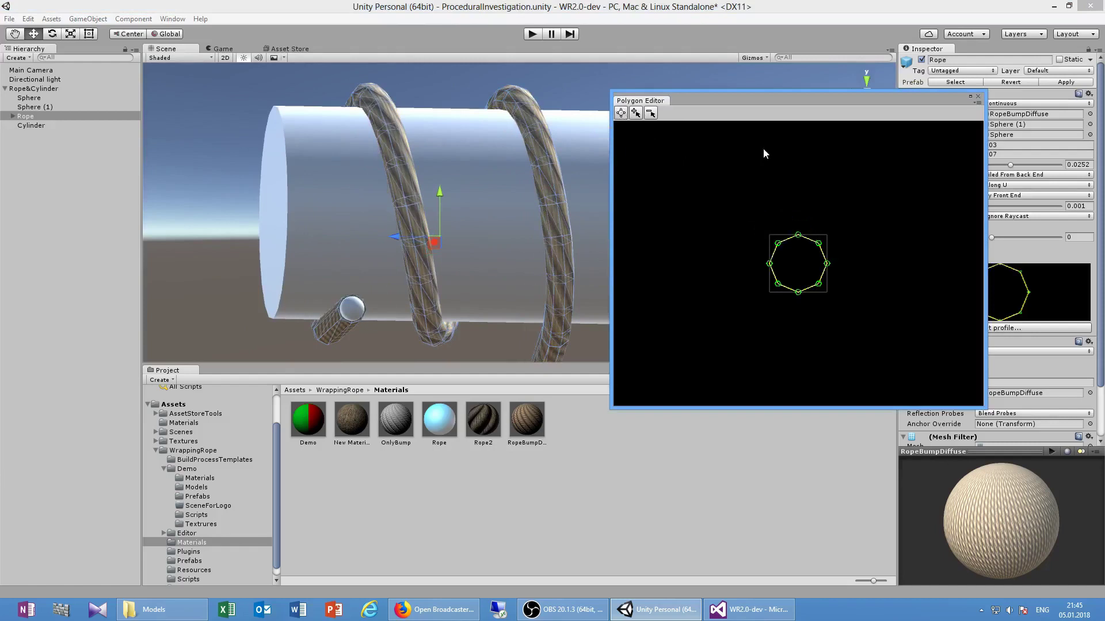
pyautogui.click(978, 98)
pyautogui.keyDown('alt'); pyautogui.moveTo(843, 145); pyautogui.dragTo(631, 269); pyautogui.keyUp('alt')
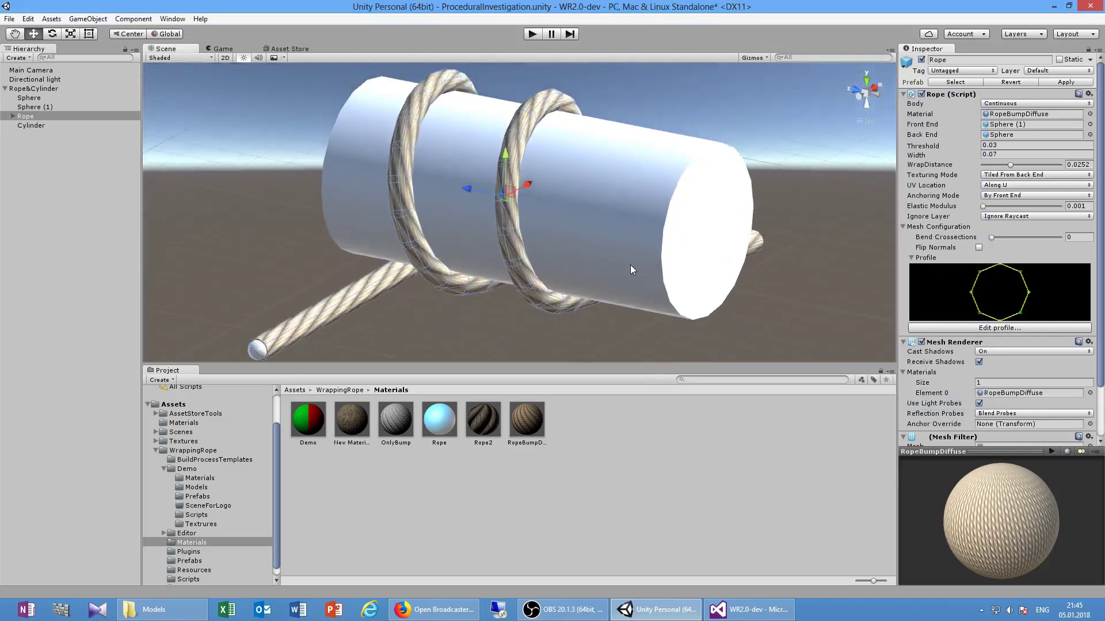
pyautogui.click(533, 34)
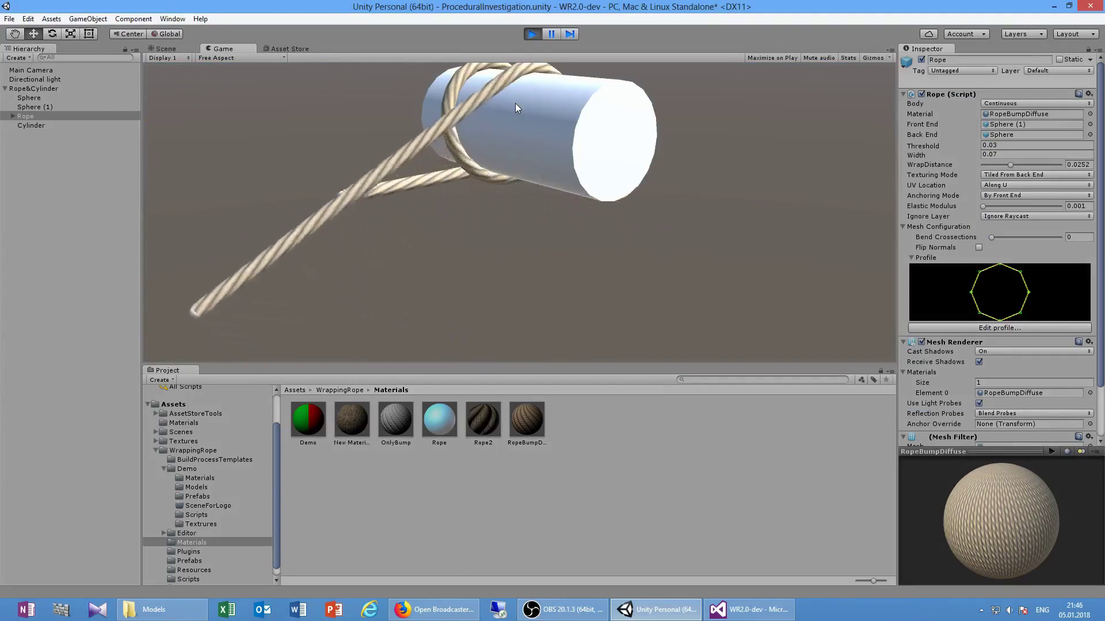
pyautogui.click(533, 34)
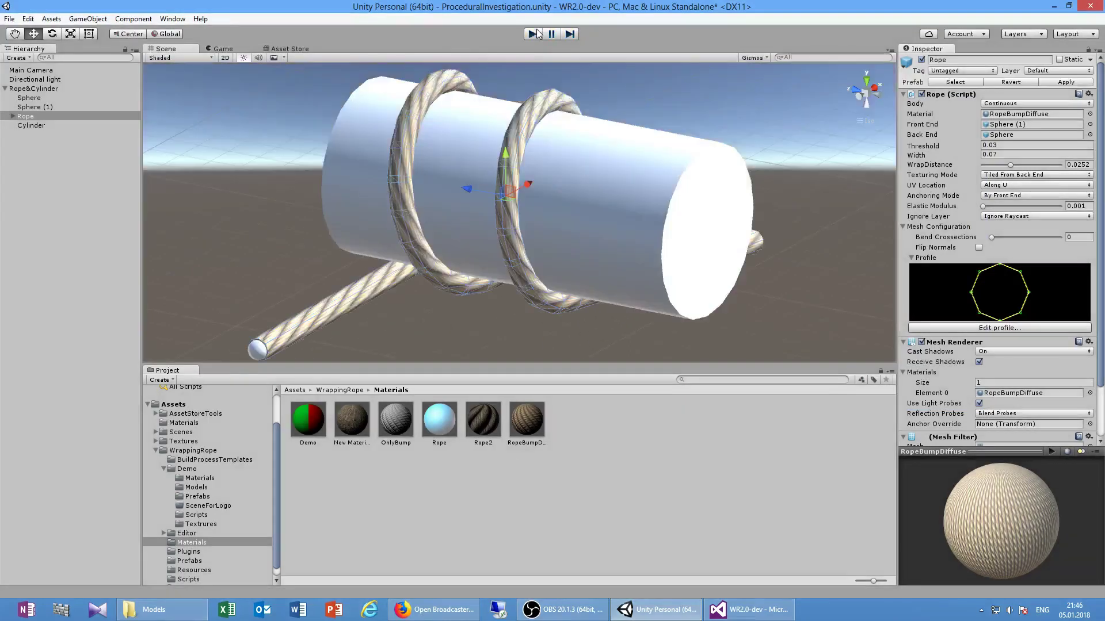